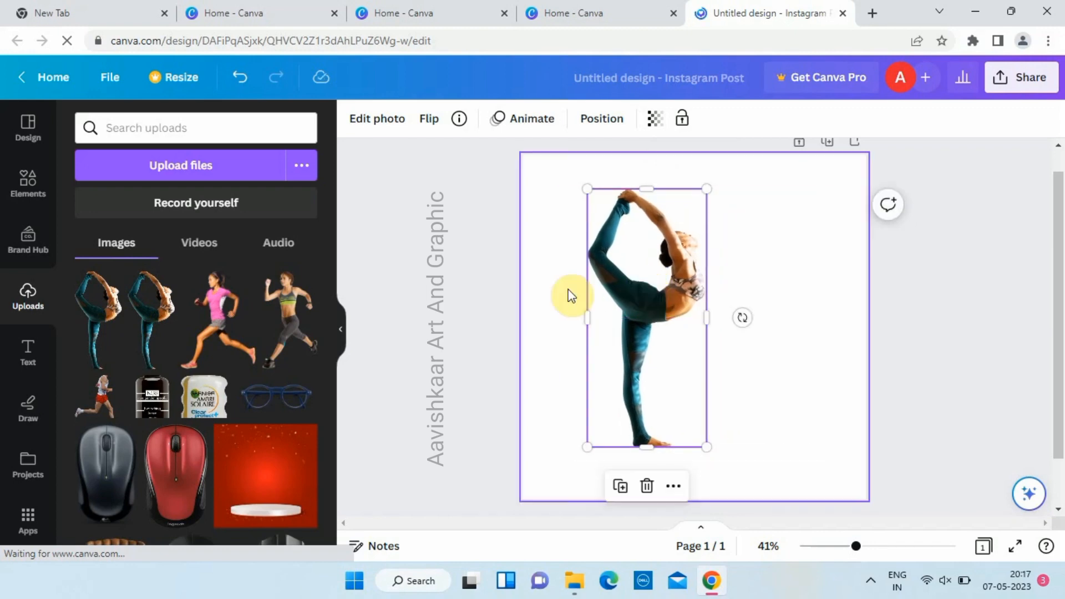
Step: Adjust the yoga pose photo by setting Shadows to -16 and Contrast to 7
click(381, 129)
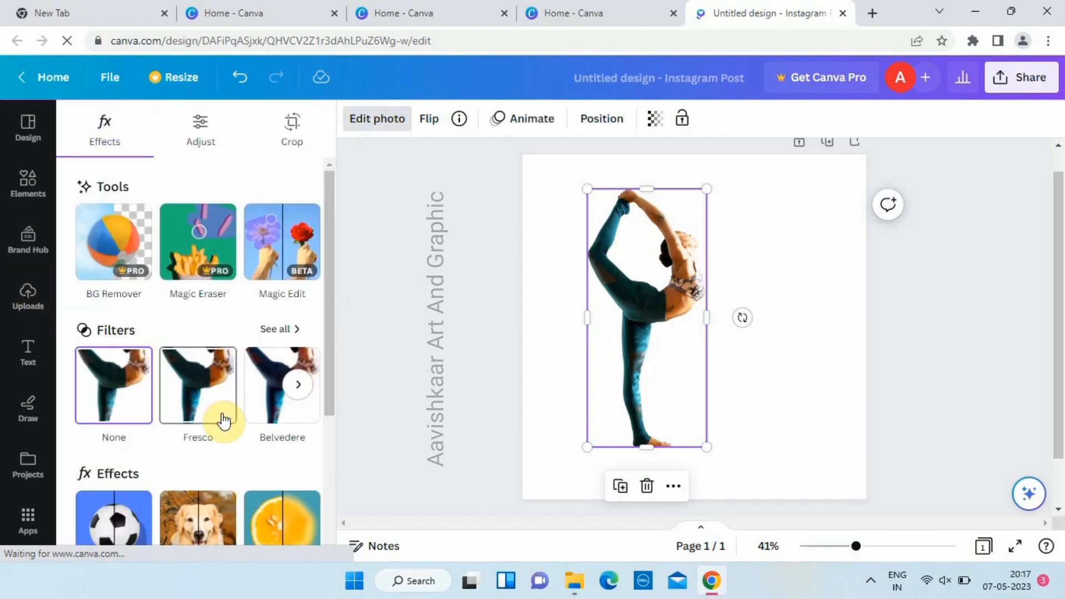
scroll(214, 399, down, 1)
scroll(205, 391, down, 5)
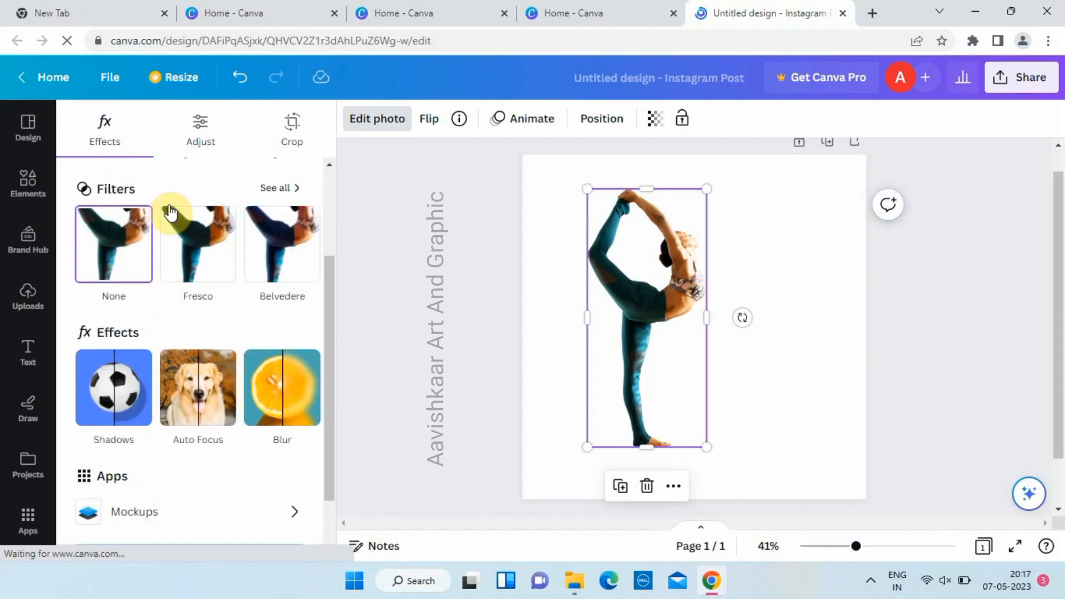
click(201, 142)
scroll(164, 405, down, 5)
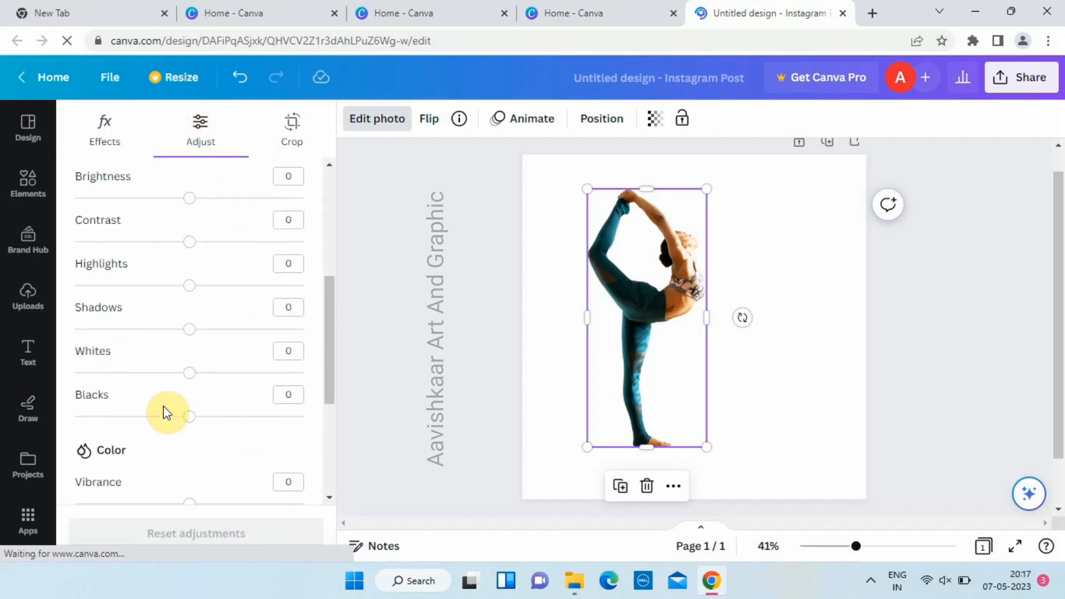
mouse_move(189, 337)
mouse_down()
mouse_move(73, 328)
mouse_move(335, 368)
mouse_move(69, 364)
mouse_move(276, 380)
mouse_move(52, 373)
mouse_move(340, 380)
mouse_move(131, 340)
mouse_move(173, 344)
mouse_up()
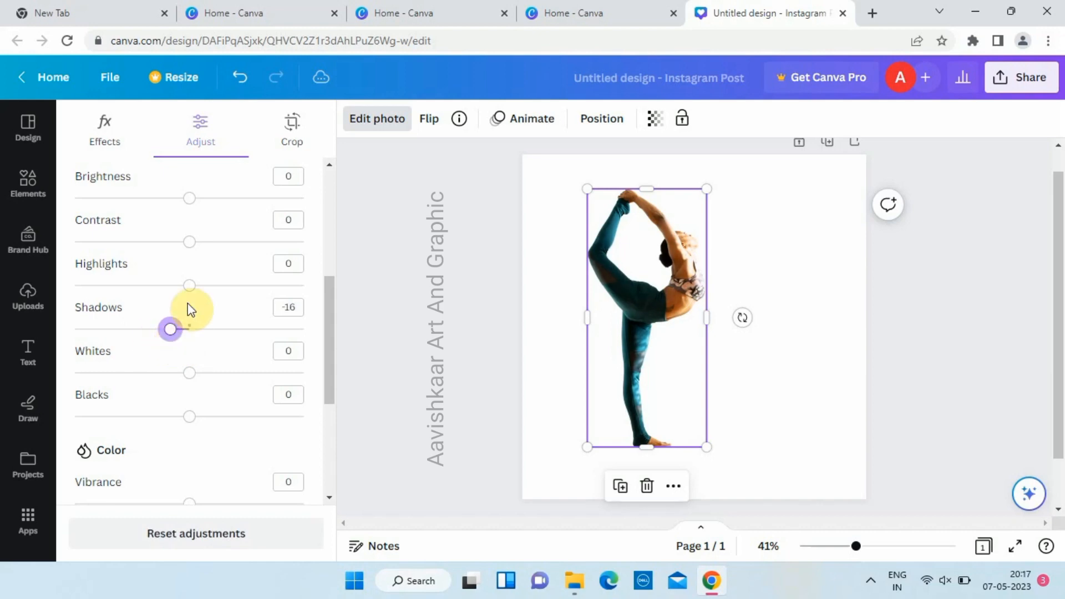
mouse_move(190, 287)
mouse_down()
mouse_move(112, 288)
mouse_move(298, 305)
mouse_move(172, 307)
mouse_move(190, 307)
mouse_up()
mouse_move(189, 242)
mouse_down()
mouse_move(214, 245)
mouse_move(200, 249)
mouse_up()
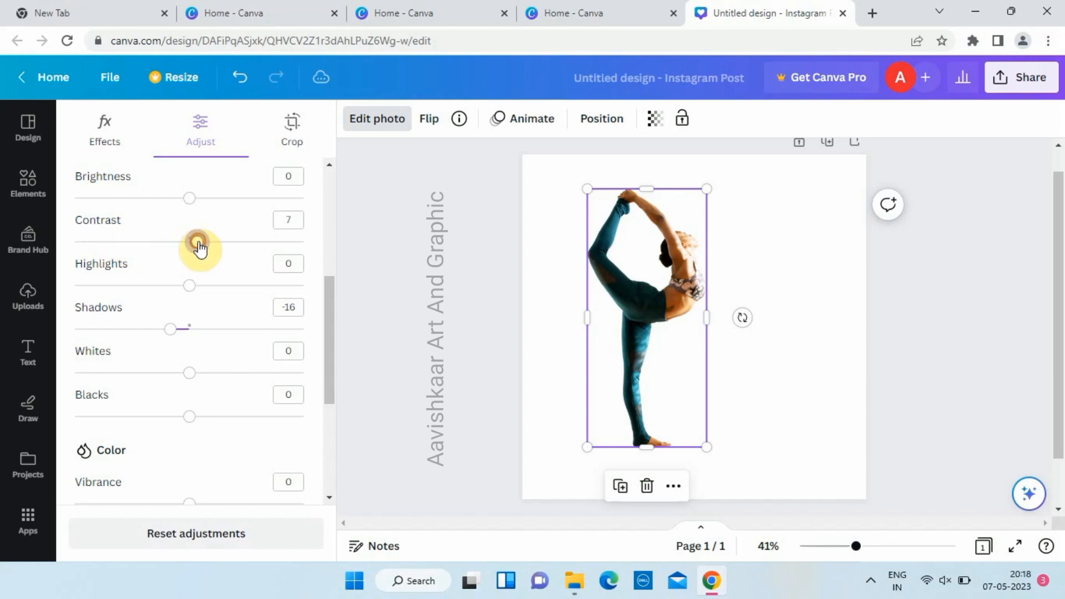
click(437, 258)
Step: Enlarge the yoga pose photo to nearly the full page height and keep it toward the page's left half
click(594, 297)
drag(587, 189, 510, 176)
mouse_move(598, 233)
mouse_down()
mouse_move(606, 262)
mouse_move(594, 236)
mouse_up()
click(466, 269)
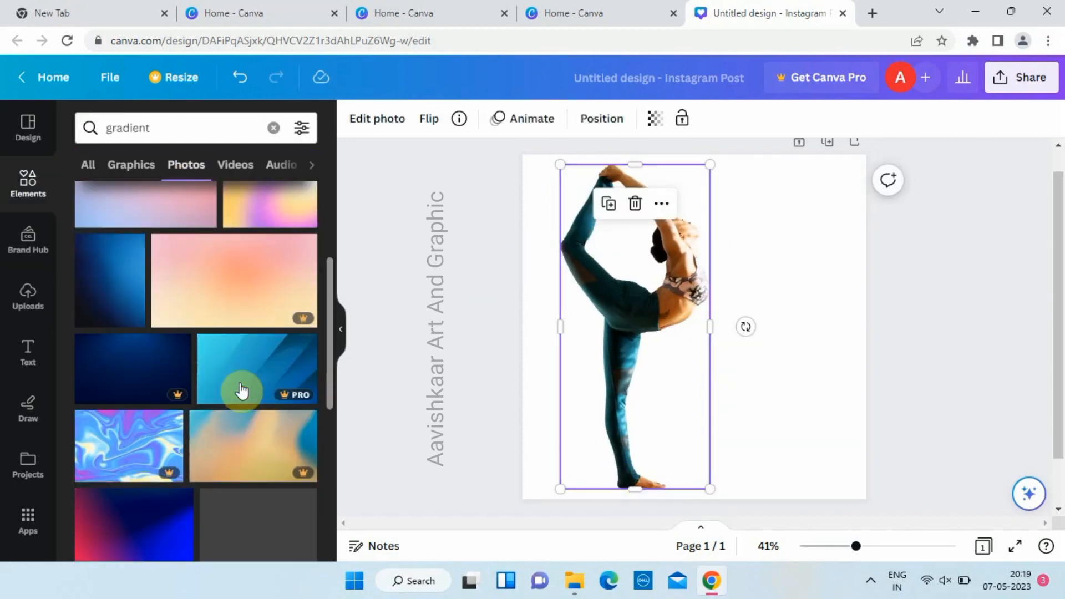
Step: Add the pink-to-yellow gradient blob from the gradient graphics results and place it over the middle of the yoga figure
scroll(242, 391, down, 5)
click(131, 164)
click(277, 224)
drag(707, 312, 619, 292)
drag(696, 353, 673, 349)
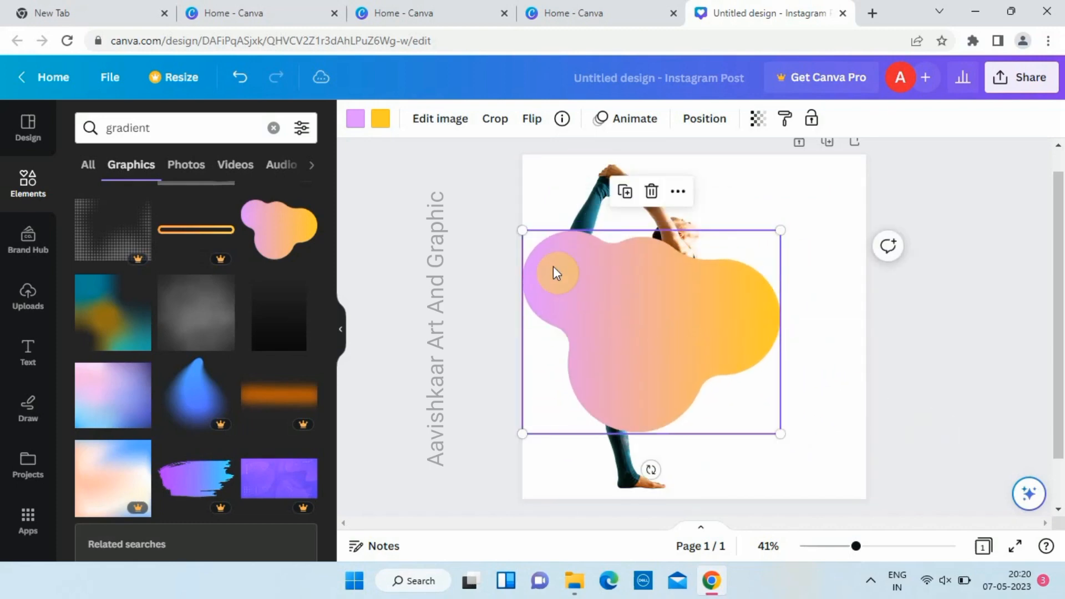
Step: Rotate the gradient blob roughly upside down so its yellow end faces the page's left edge
drag(651, 469, 617, 361)
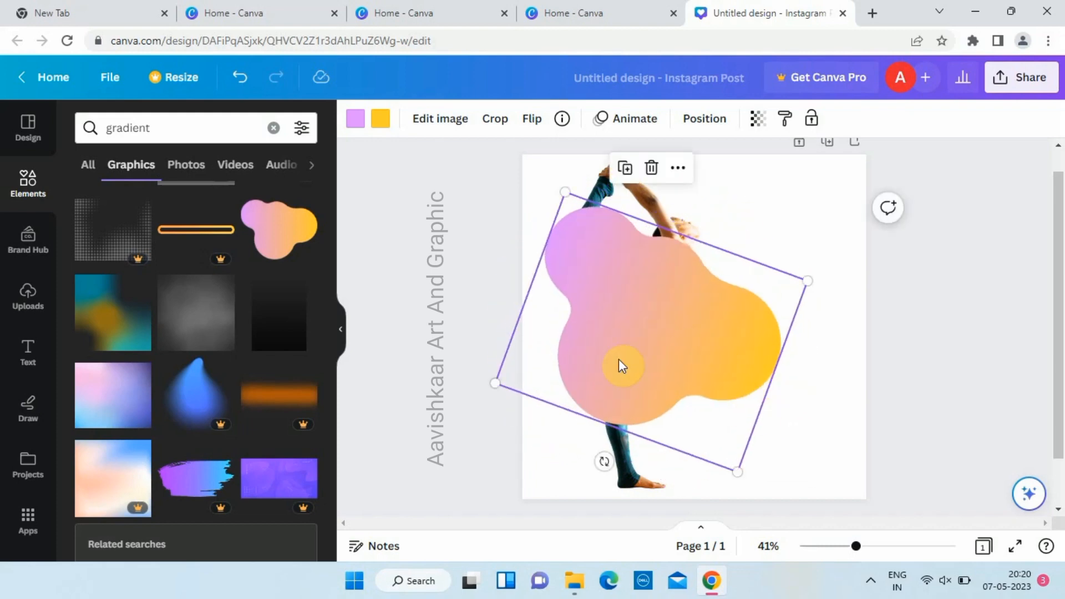
drag(588, 462, 673, 179)
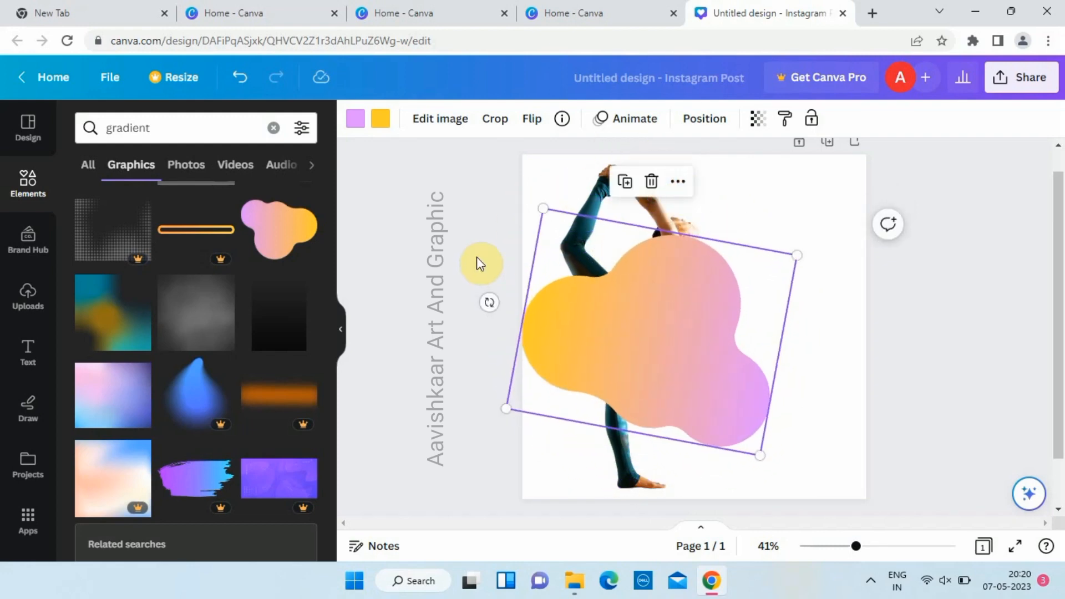
click(397, 269)
Step: Send the gradient blob backward so it sits behind the yoga figure
click(577, 319)
click(680, 185)
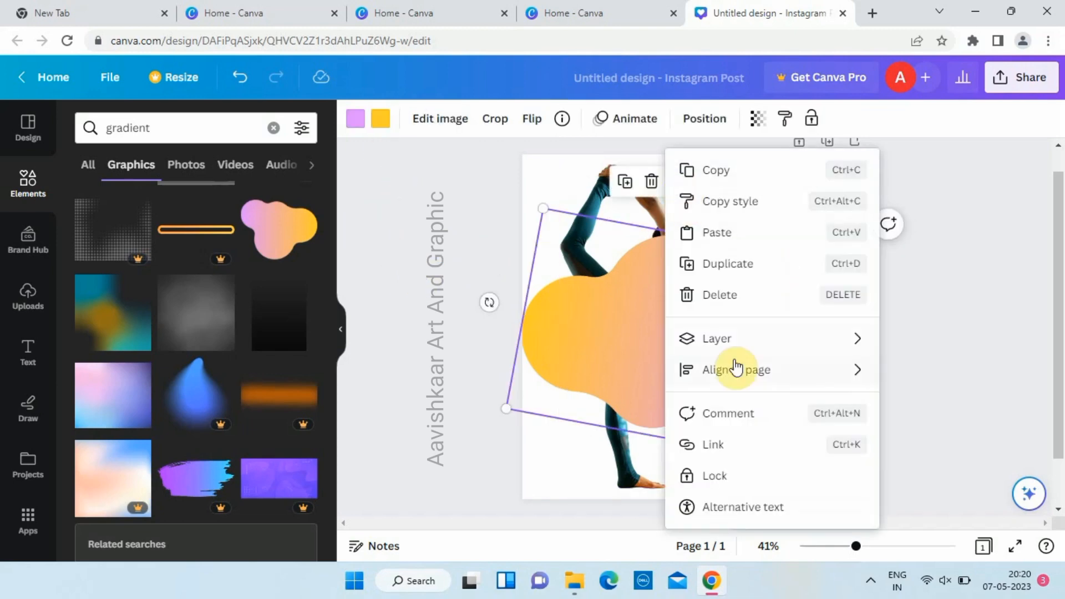
mouse_move(690, 338)
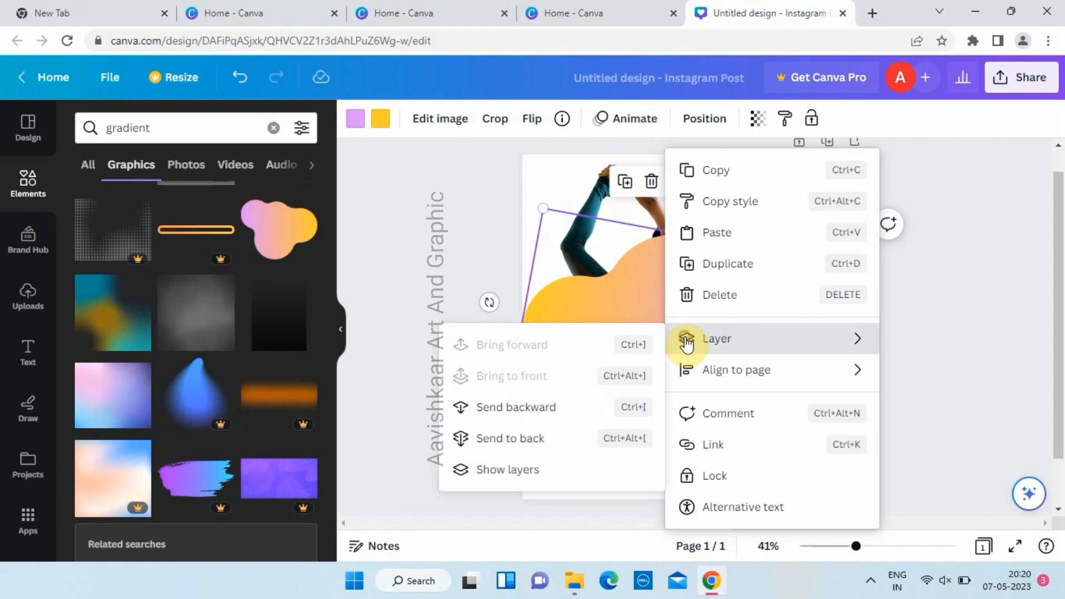
click(622, 403)
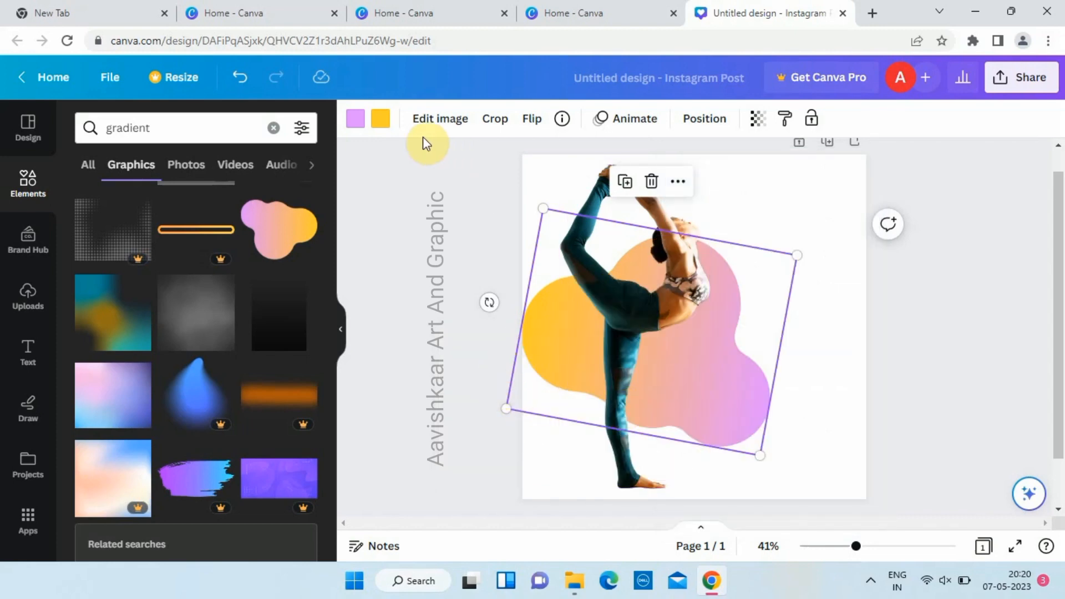
Step: Try coral, beige, grey, white, turquoise and purple swatches as replacements for the blob's yellow gradient color
click(381, 119)
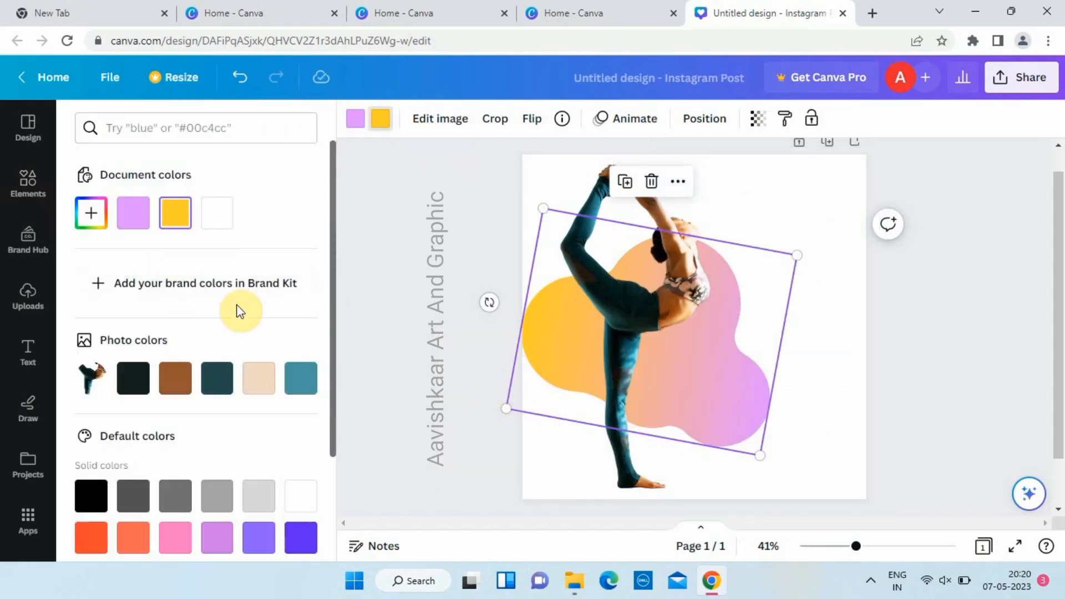
scroll(239, 305, down, 3)
click(134, 398)
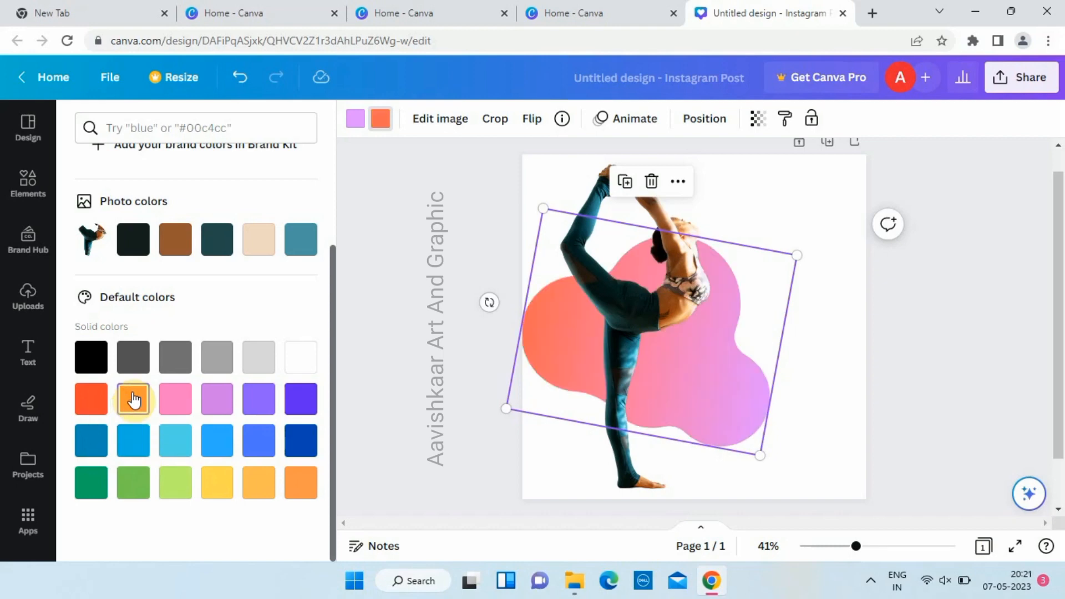
click(258, 247)
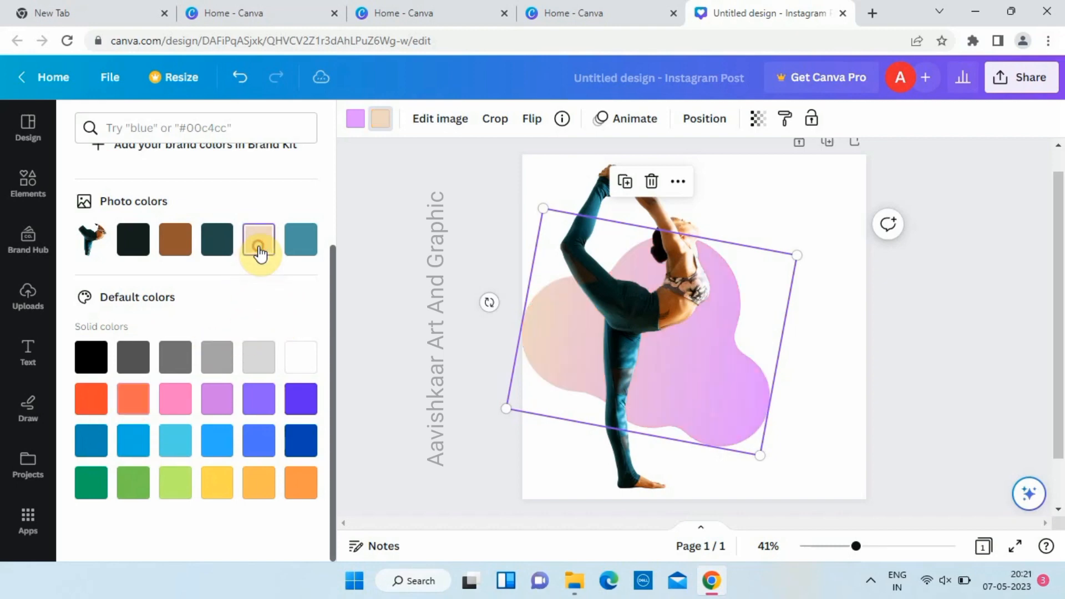
click(260, 366)
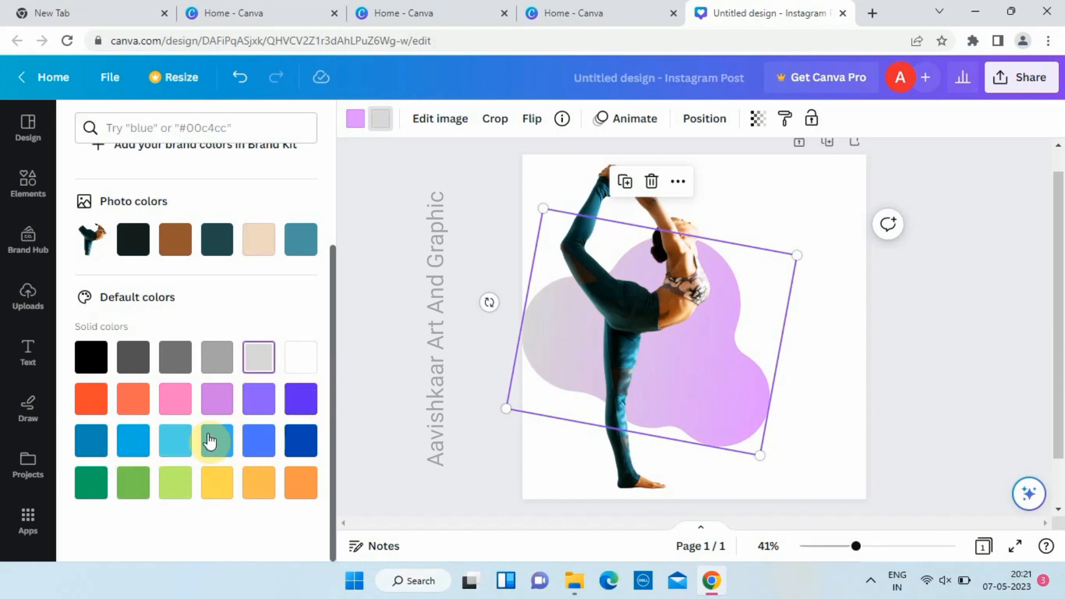
click(216, 361)
click(302, 359)
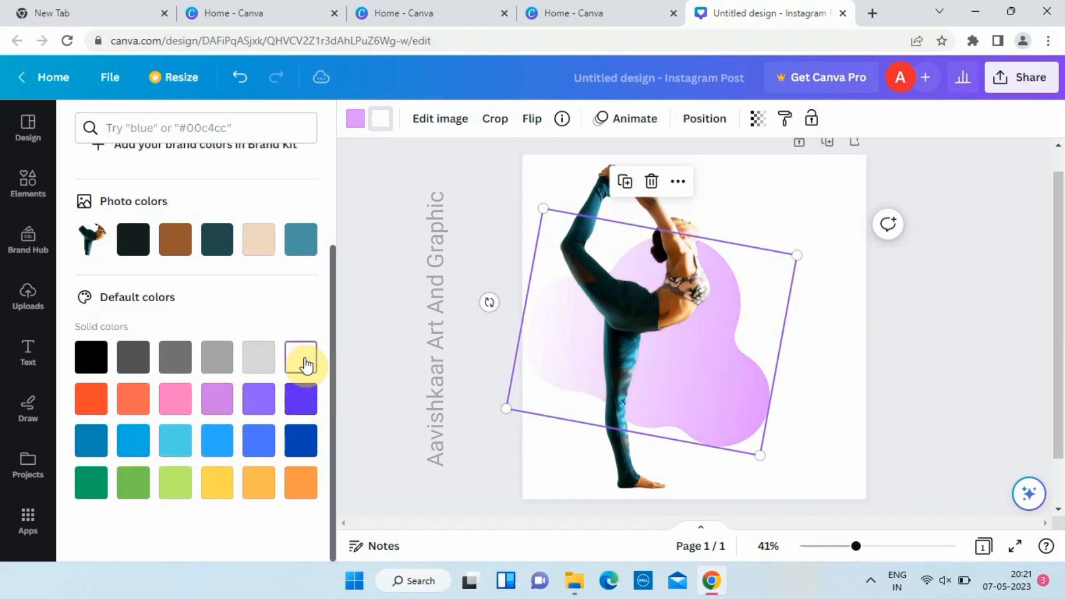
click(170, 450)
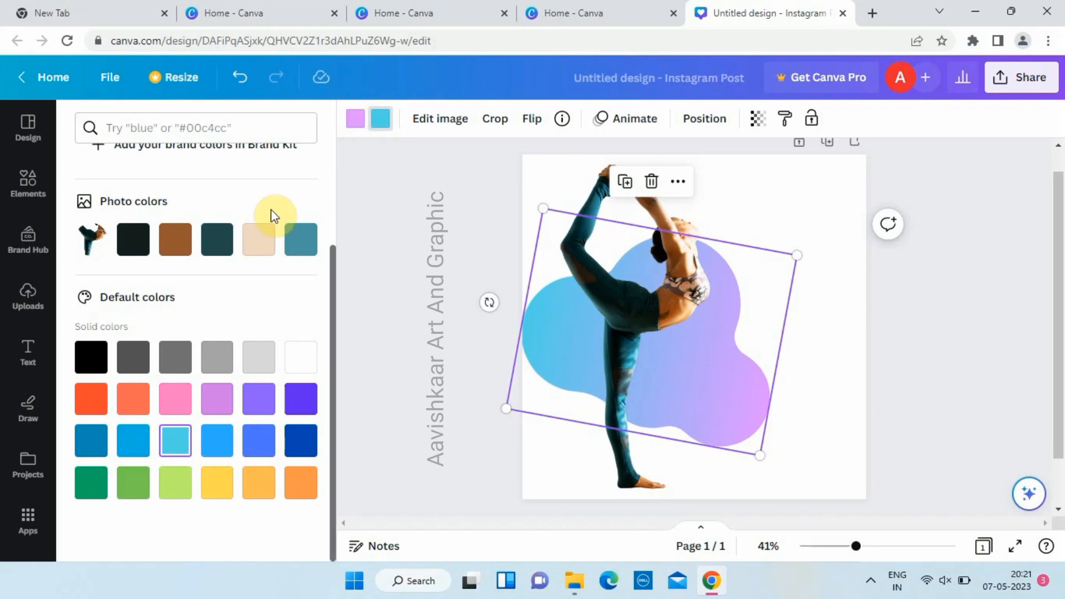
click(257, 244)
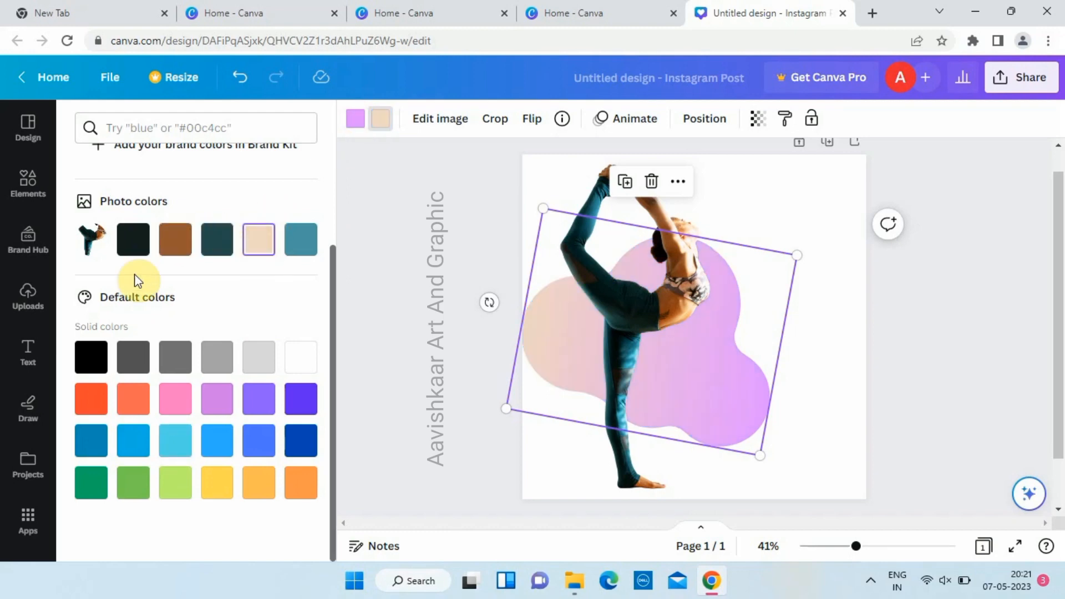
scroll(161, 247, up, 3)
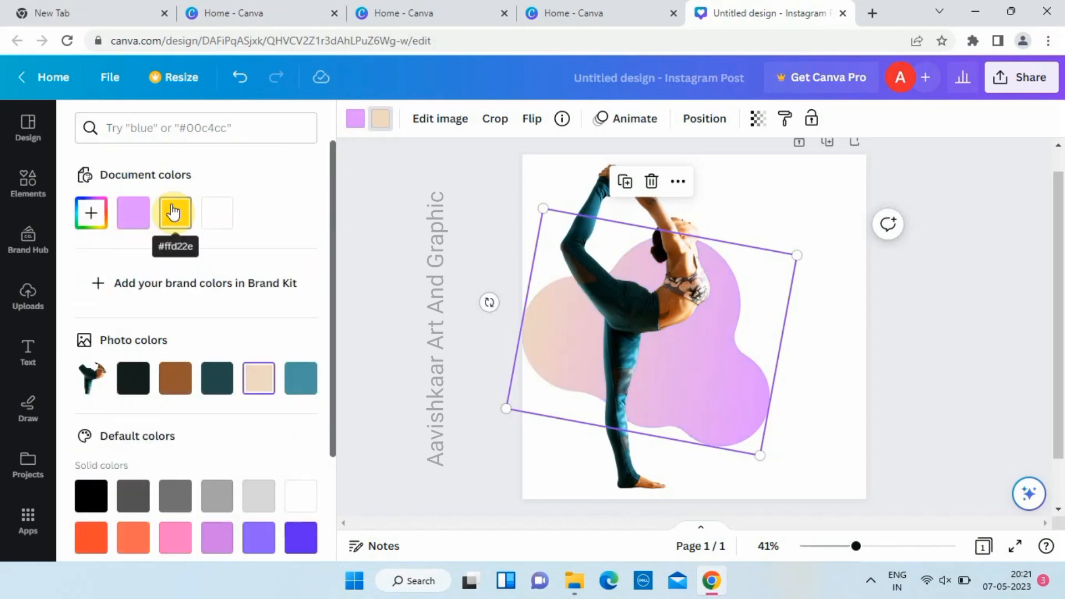
click(174, 213)
click(136, 219)
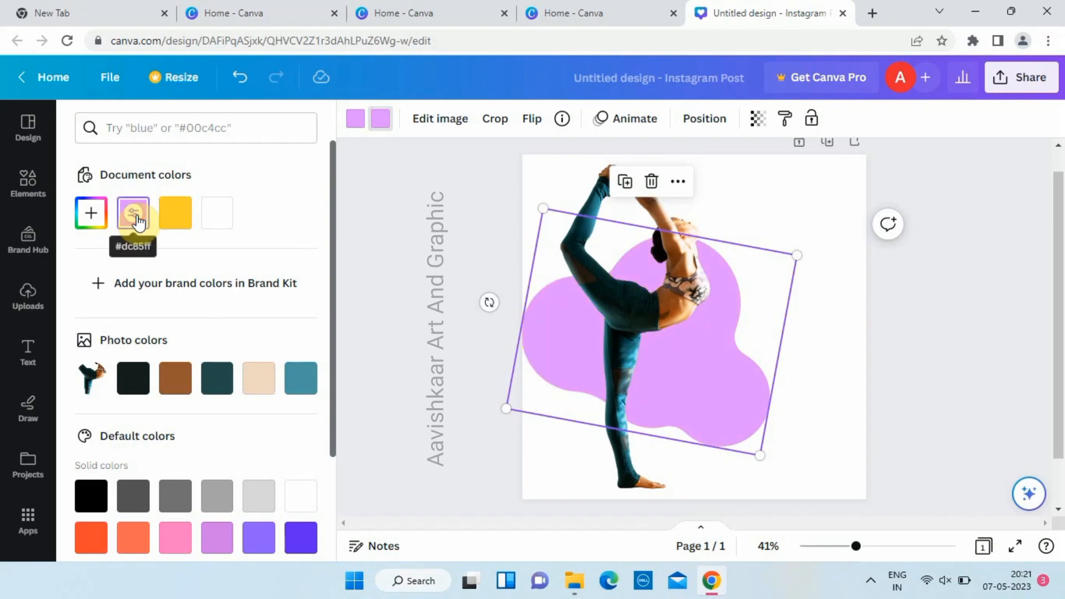
Step: Recolor the blob's gradient with custom colors, light grey #CFCFCF for the left end and pale lilac #FBF1FF for the purple end
click(91, 213)
mouse_move(197, 264)
mouse_down()
mouse_move(245, 283)
mouse_move(118, 320)
mouse_move(89, 262)
mouse_up()
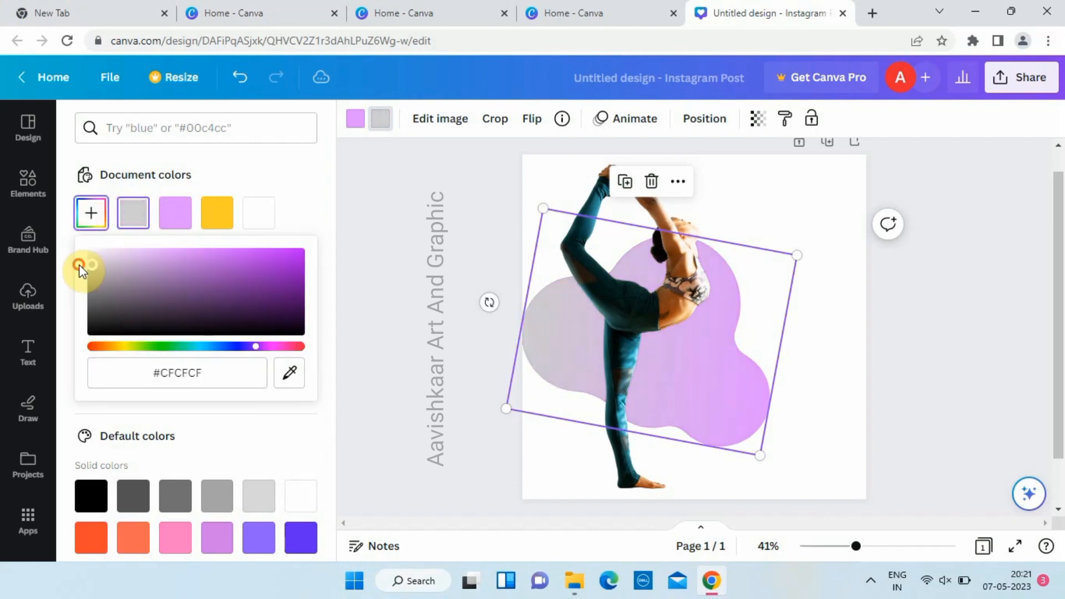
click(354, 118)
click(91, 213)
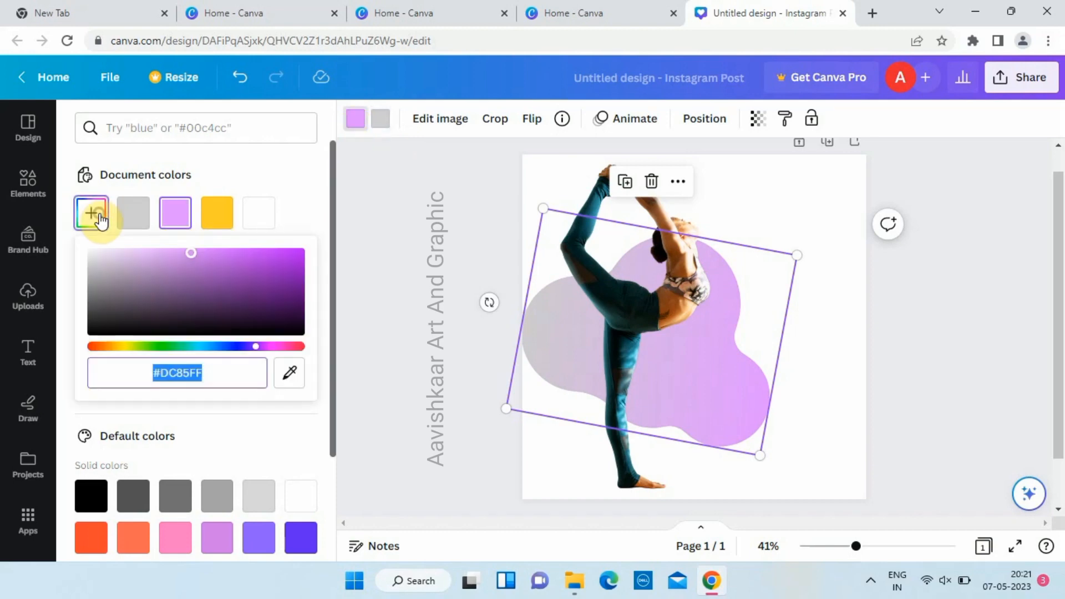
mouse_move(191, 261)
mouse_down()
mouse_move(105, 311)
mouse_move(85, 242)
mouse_move(130, 238)
mouse_move(99, 226)
mouse_up()
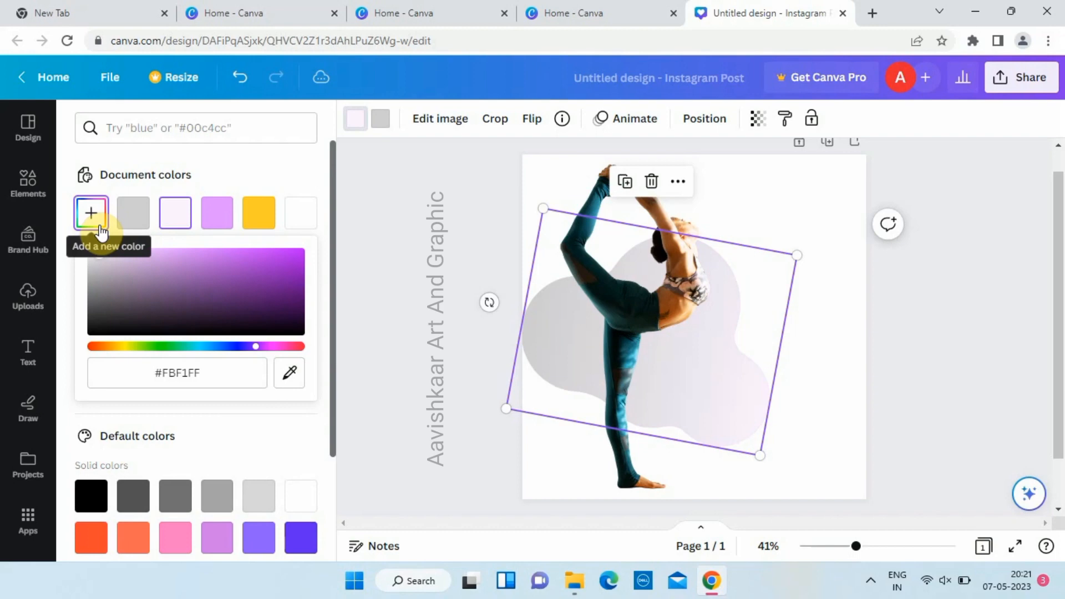
Step: Add a heading reading "Y", enlarge it to size 119 and place it at the page top above the figure's raised arms
click(144, 326)
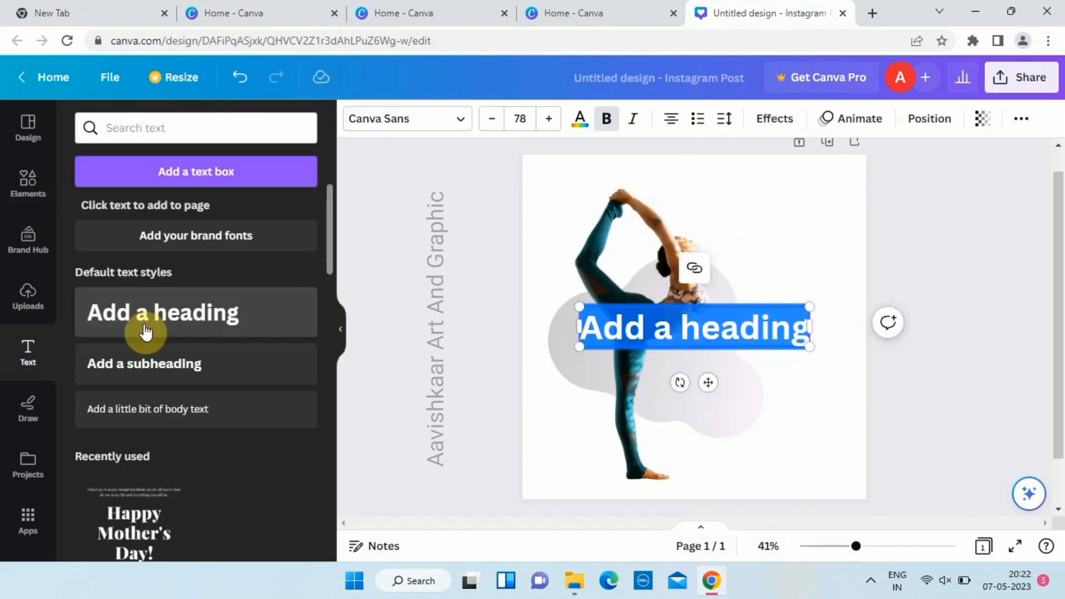
text(Y)
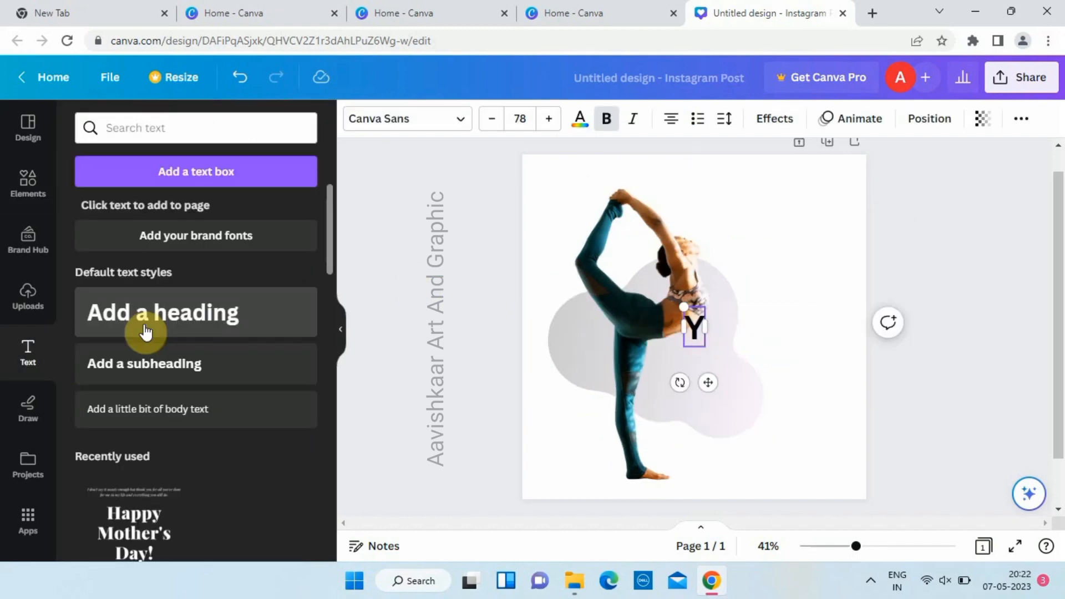
click(693, 332)
drag(709, 383, 668, 252)
drag(642, 176, 622, 169)
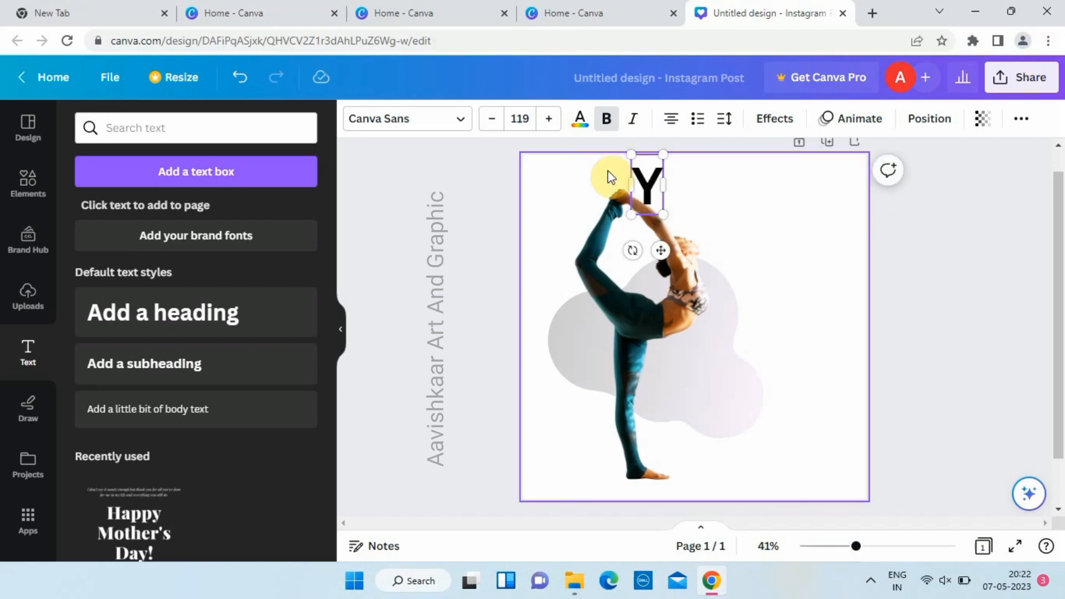
double_click(660, 175)
click(741, 184)
drag(646, 191, 656, 196)
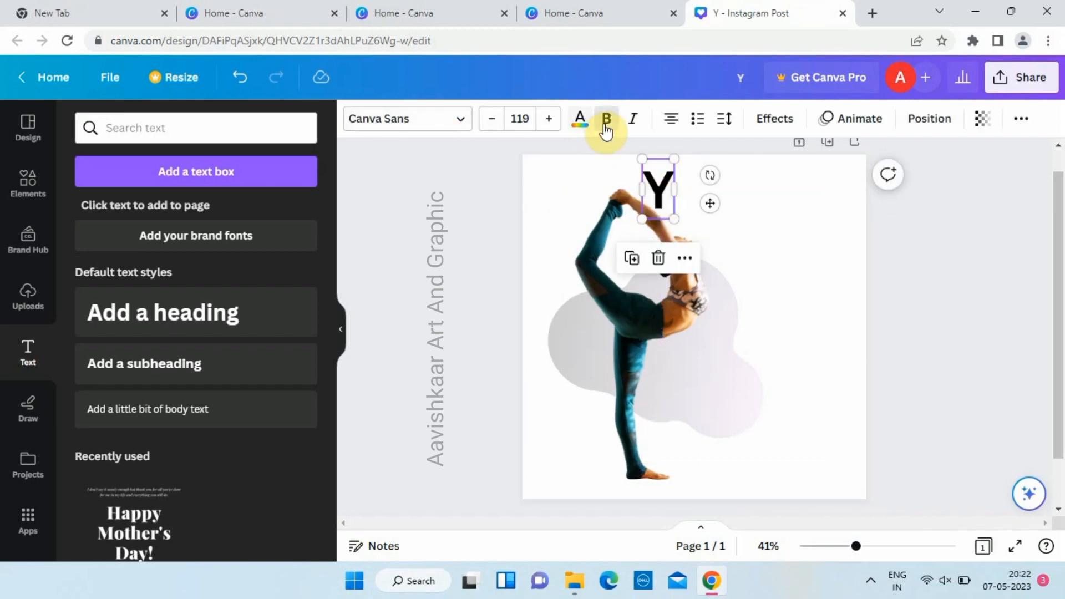
Step: Color the letter "Y" dark grey from the default solid colors
click(579, 119)
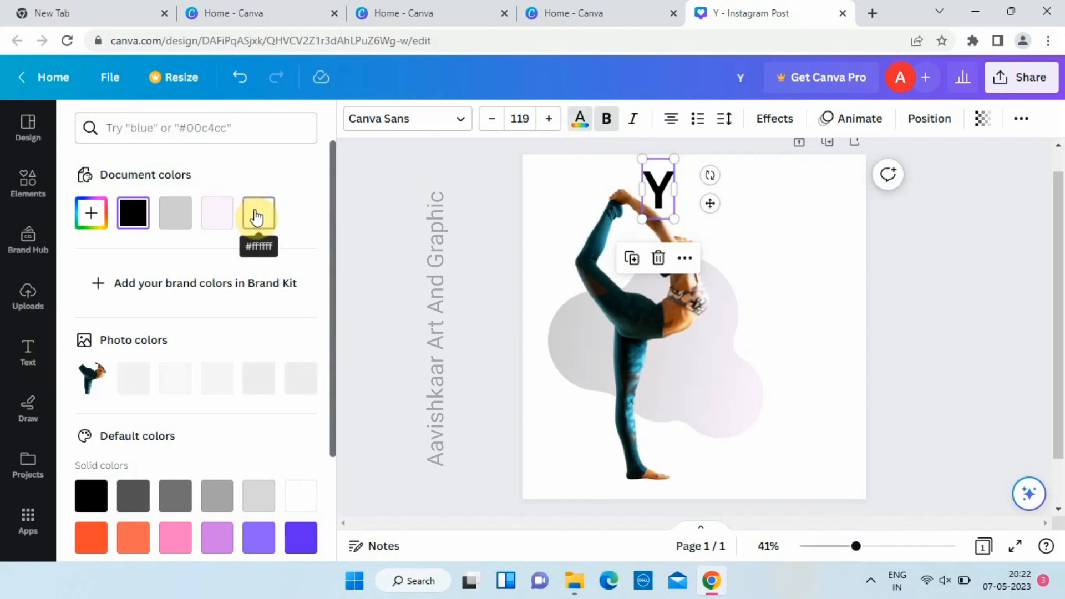
click(174, 217)
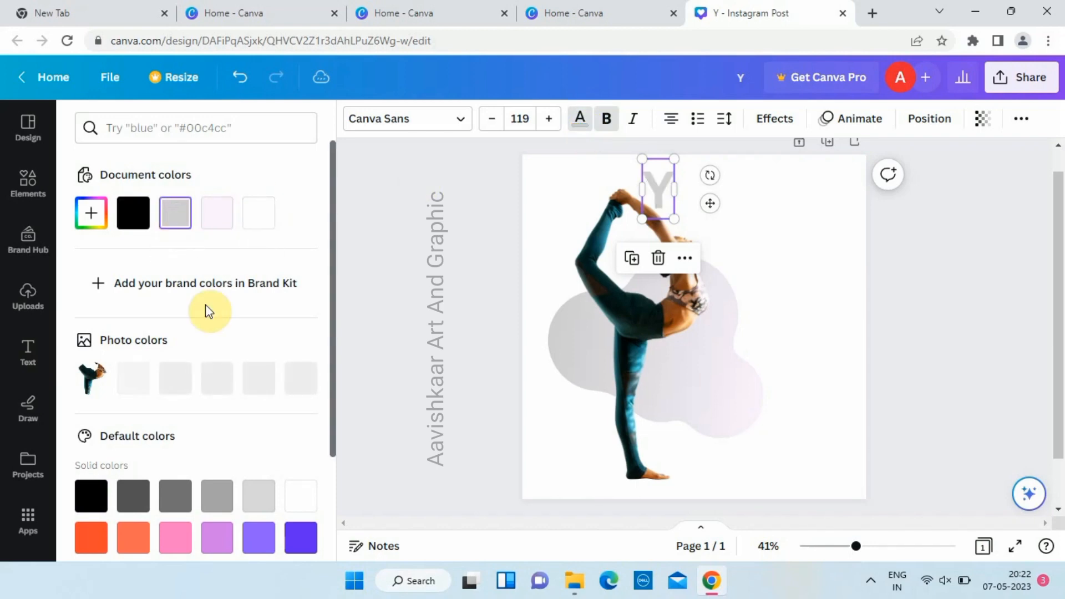
scroll(208, 311, down, 3)
click(129, 359)
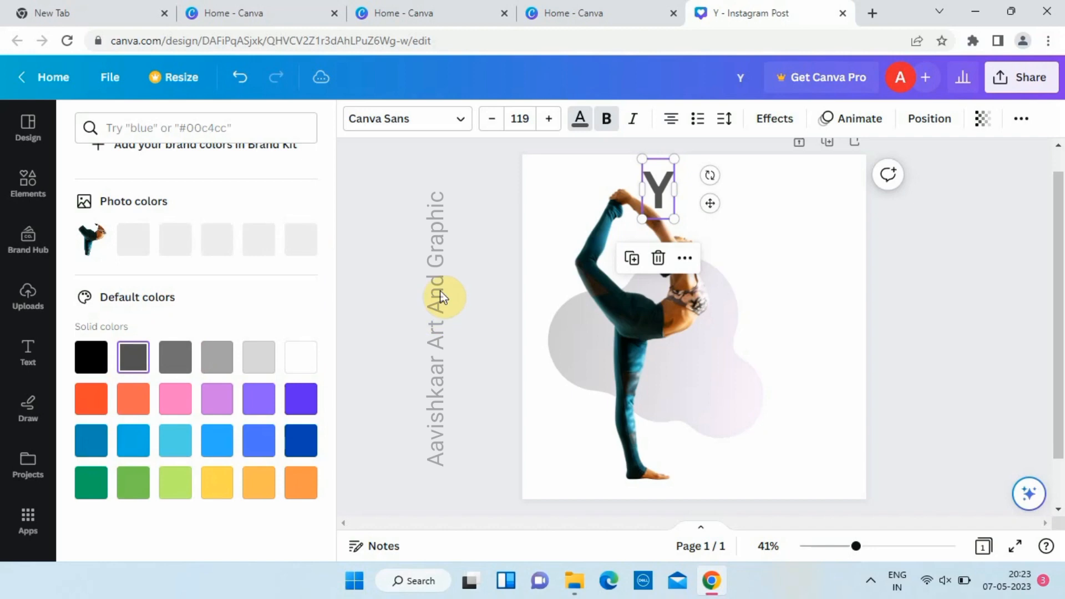
click(440, 242)
Step: Duplicate the letter "Y", change the copy to "O" and place it beside the figure's chest on the right
click(664, 200)
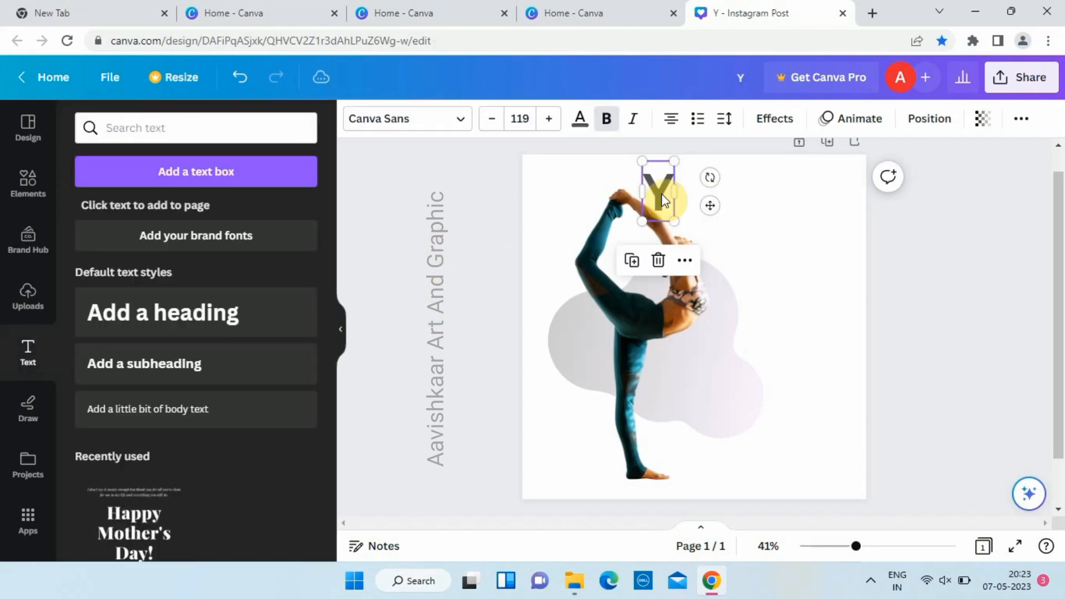
drag(661, 194, 728, 268)
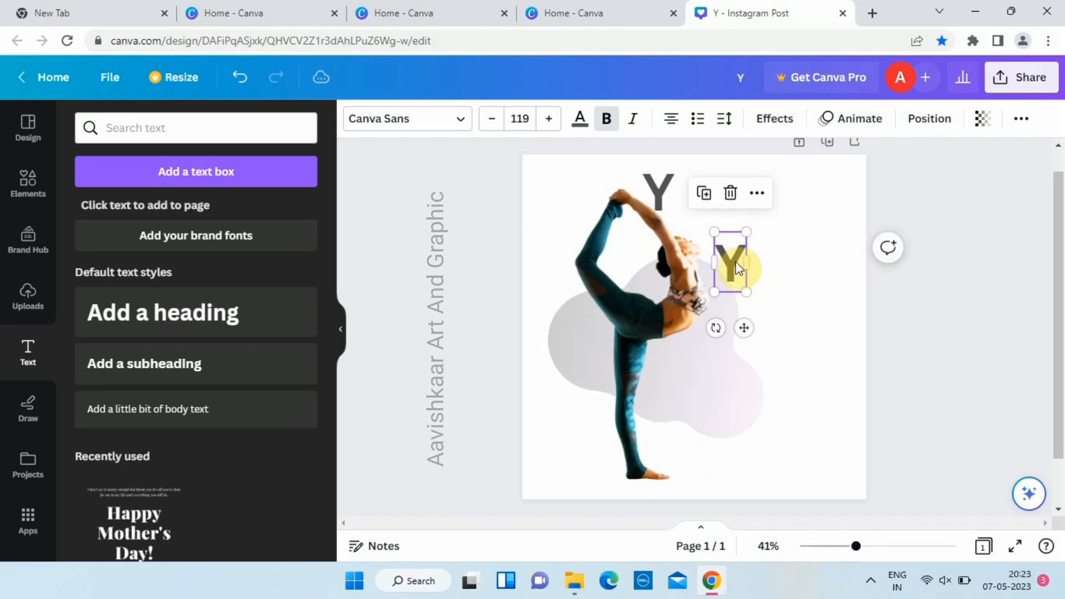
text(O)
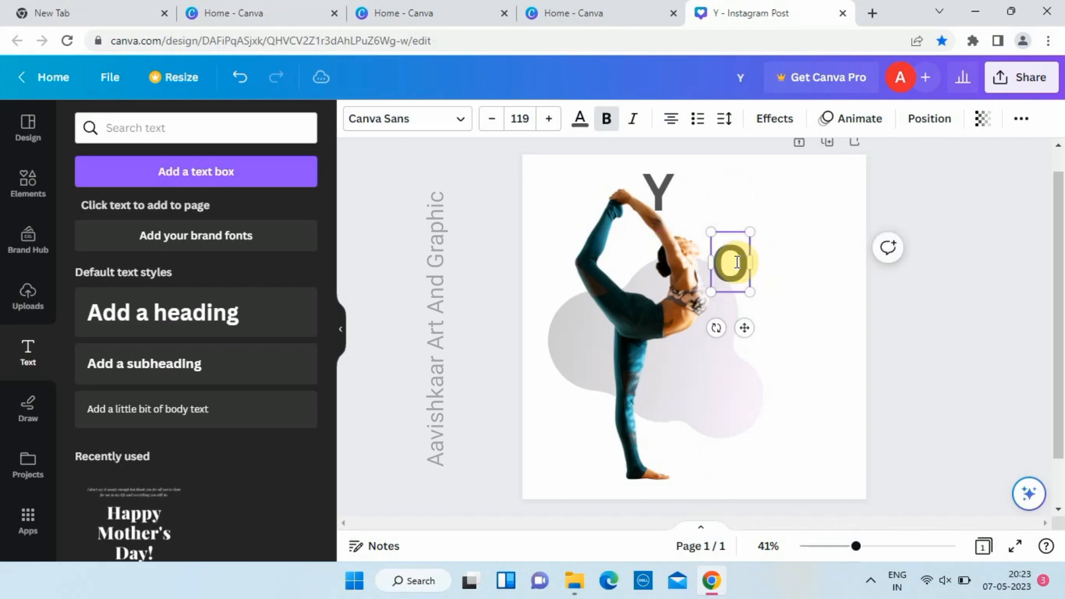
double_click(738, 263)
click(789, 284)
drag(729, 251, 746, 270)
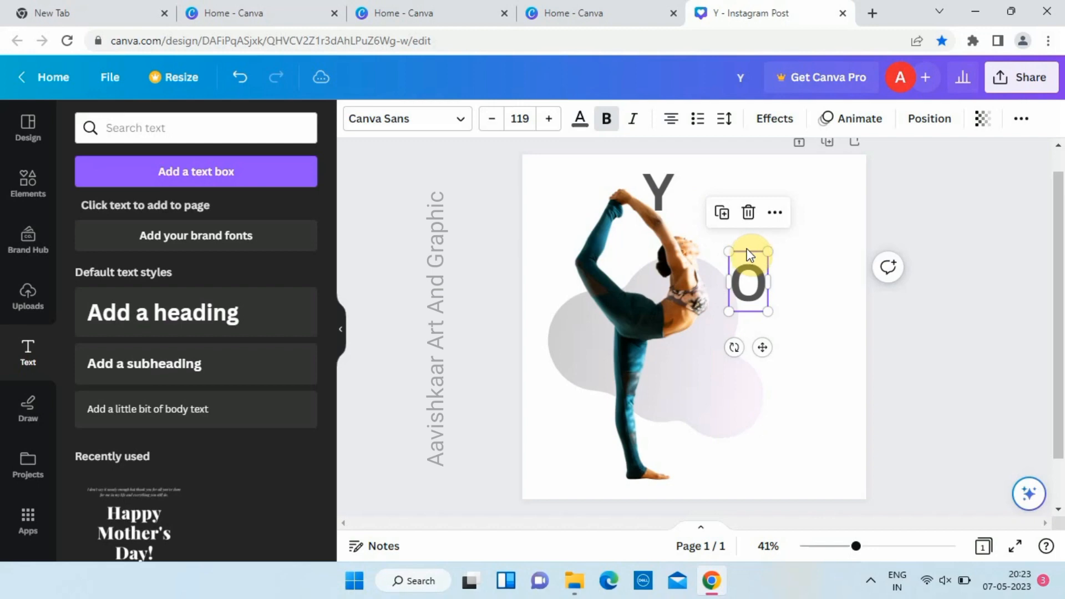
Step: Move the "O" closer to the figure's chest and change another letter copy to "G" beside the standing leg
drag(746, 282, 726, 304)
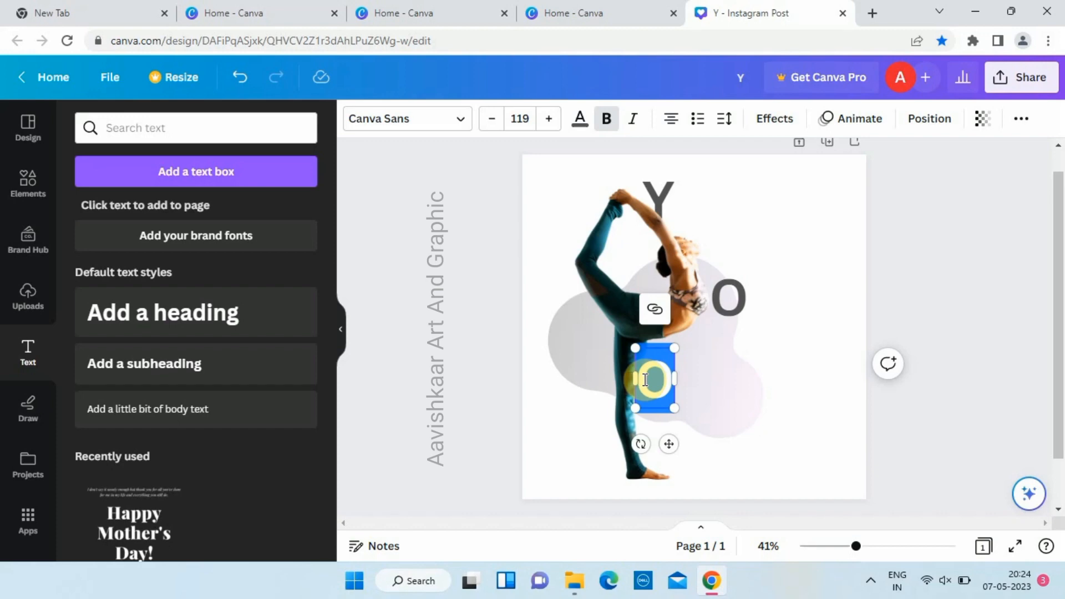
text(A)
text(G)
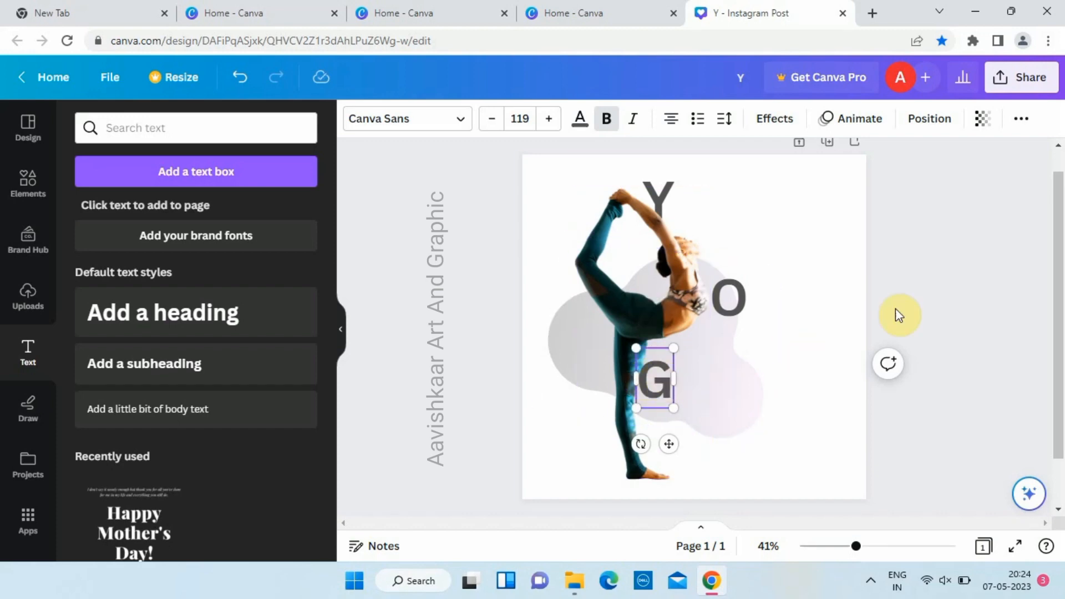
click(923, 296)
drag(655, 385, 639, 380)
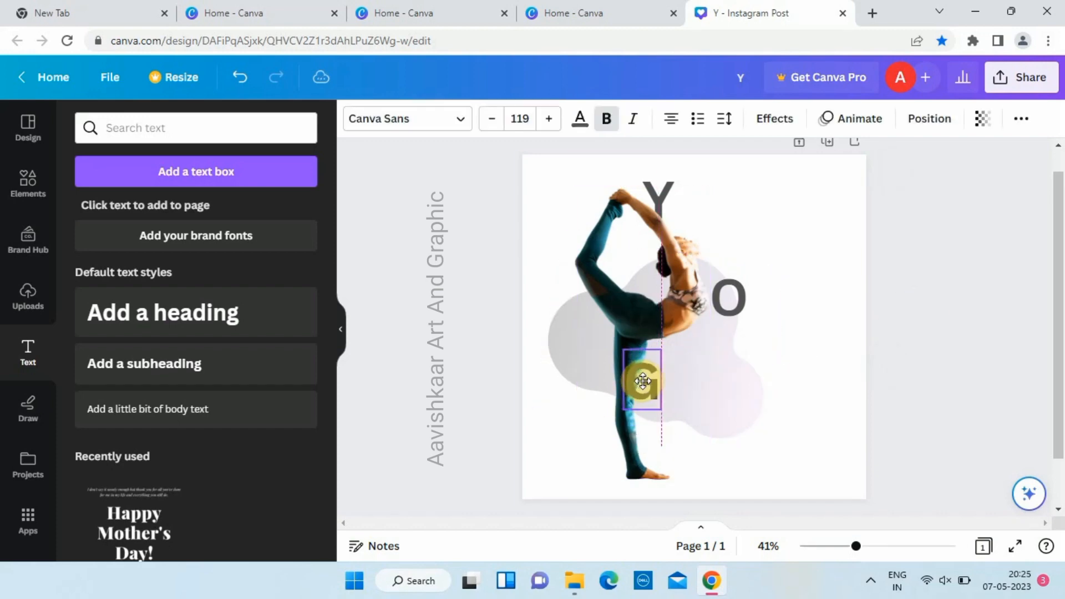
Step: Make another copy of the letter, change it to "A" and place it to the left of the figure's hip
click(673, 310)
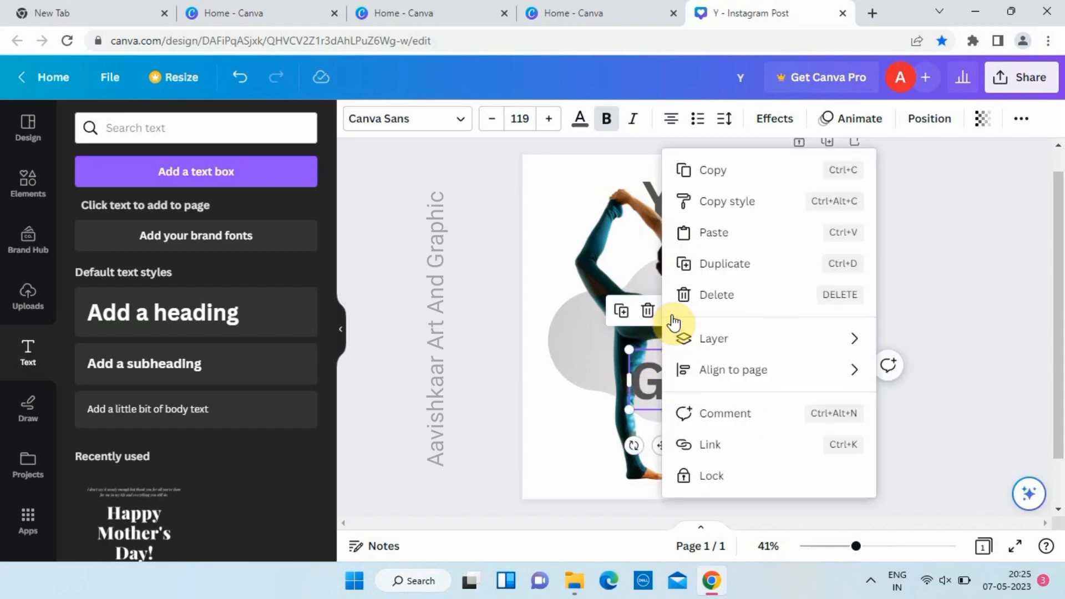
mouse_move(680, 346)
click(630, 407)
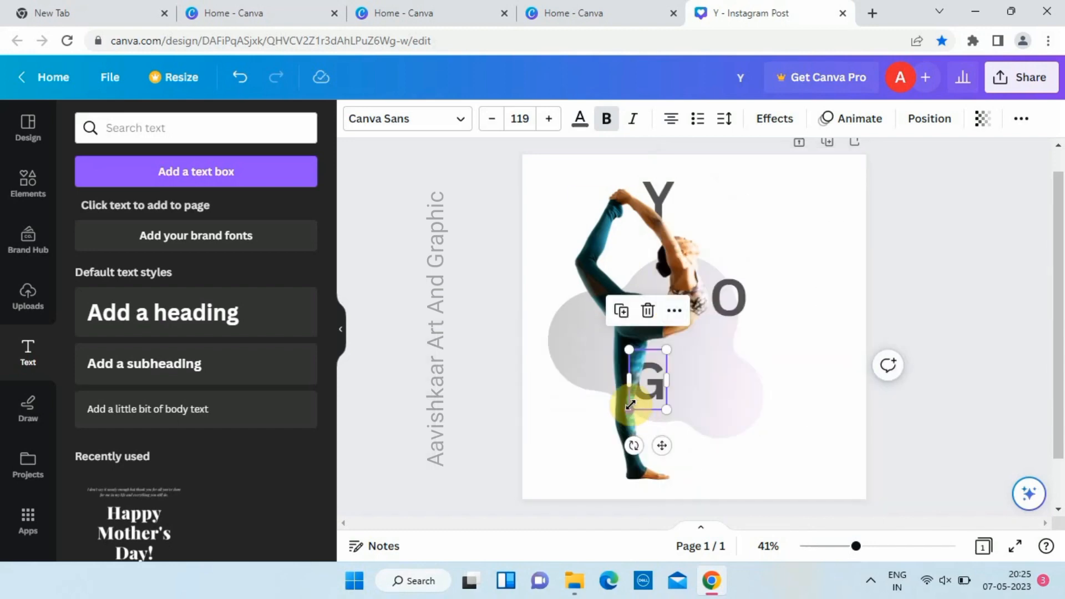
drag(654, 385, 575, 294)
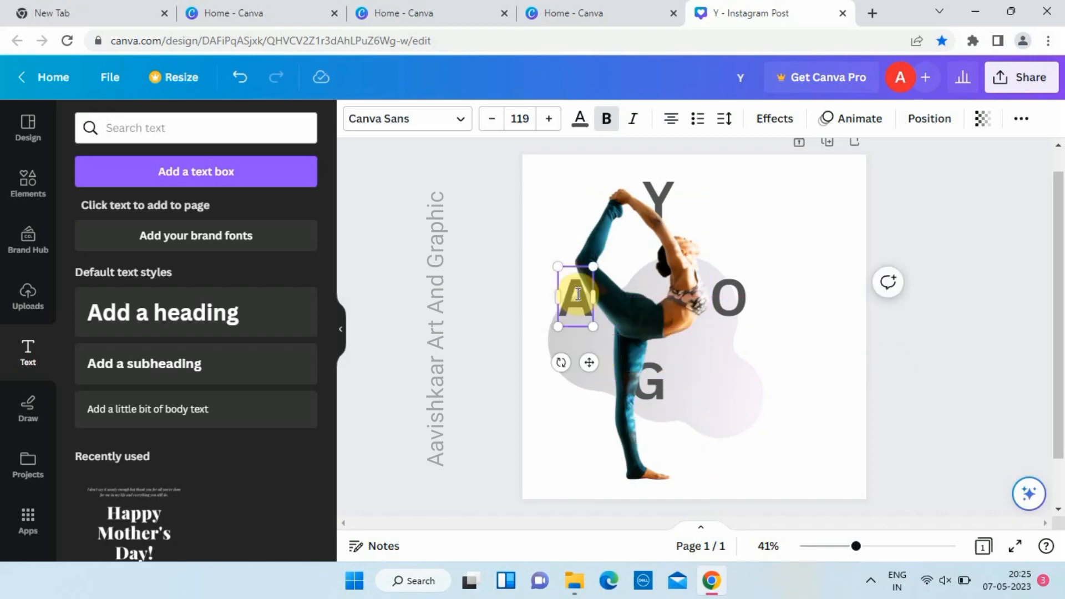
click(450, 328)
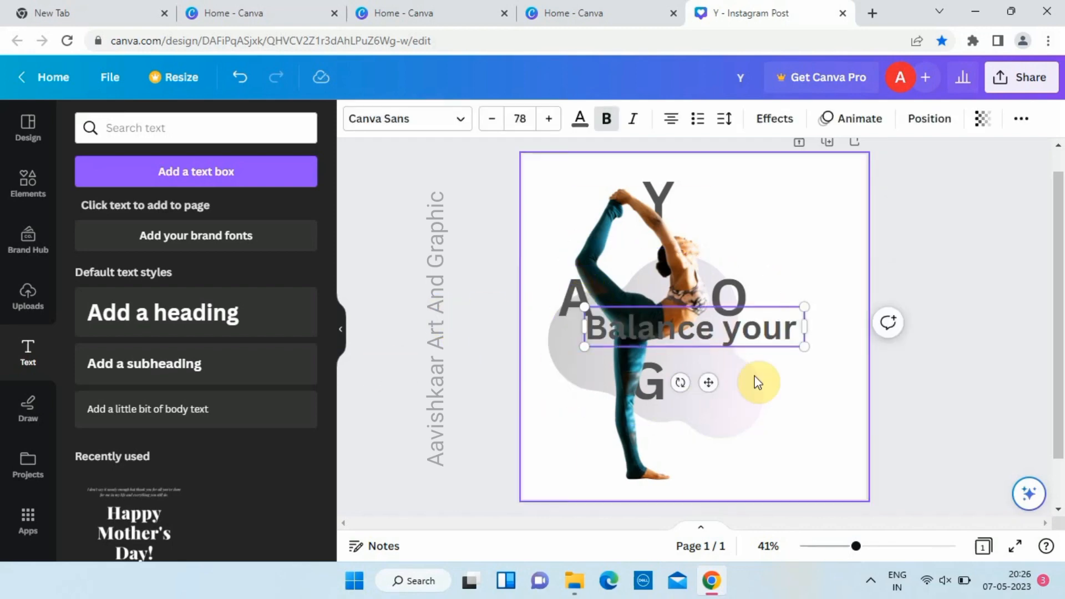
Step: Shrink the heading "Balance your" to size 31.5 to the right of the blob and set it in non-bold Source Serif Pro
drag(725, 340, 789, 350)
drag(874, 360, 829, 336)
click(413, 119)
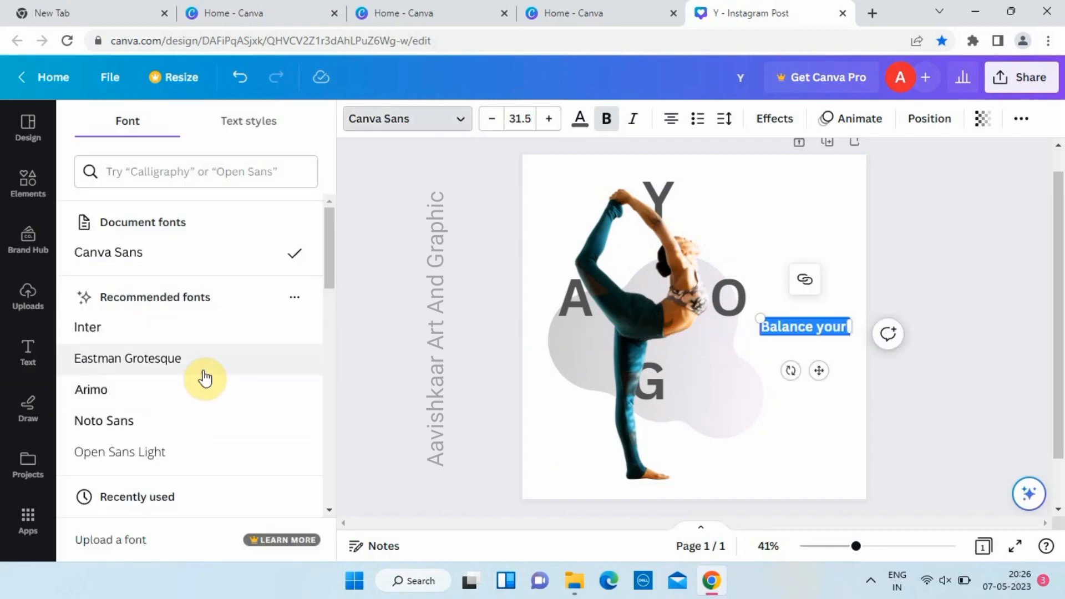
scroll(222, 377, down, 5)
click(140, 314)
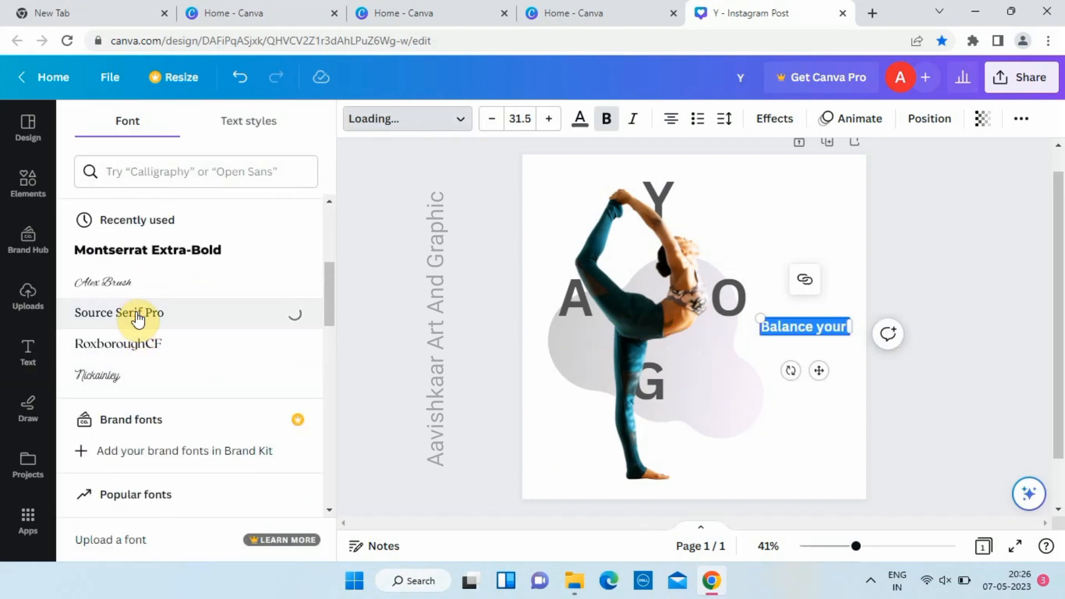
click(444, 372)
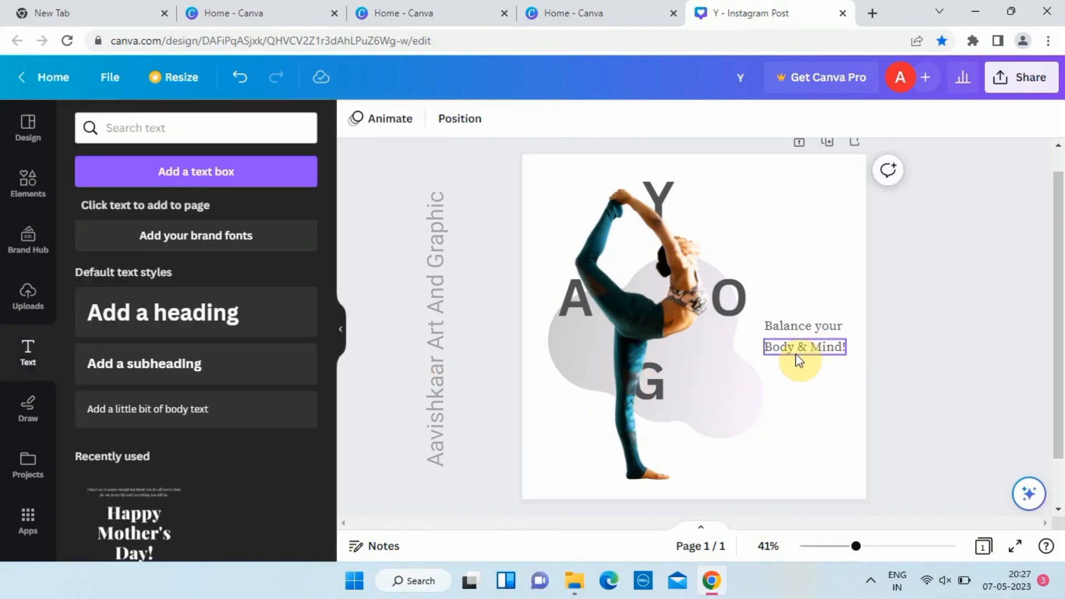
Step: Set the font of the "Body & Mind!" line to Arial Unicode
click(796, 351)
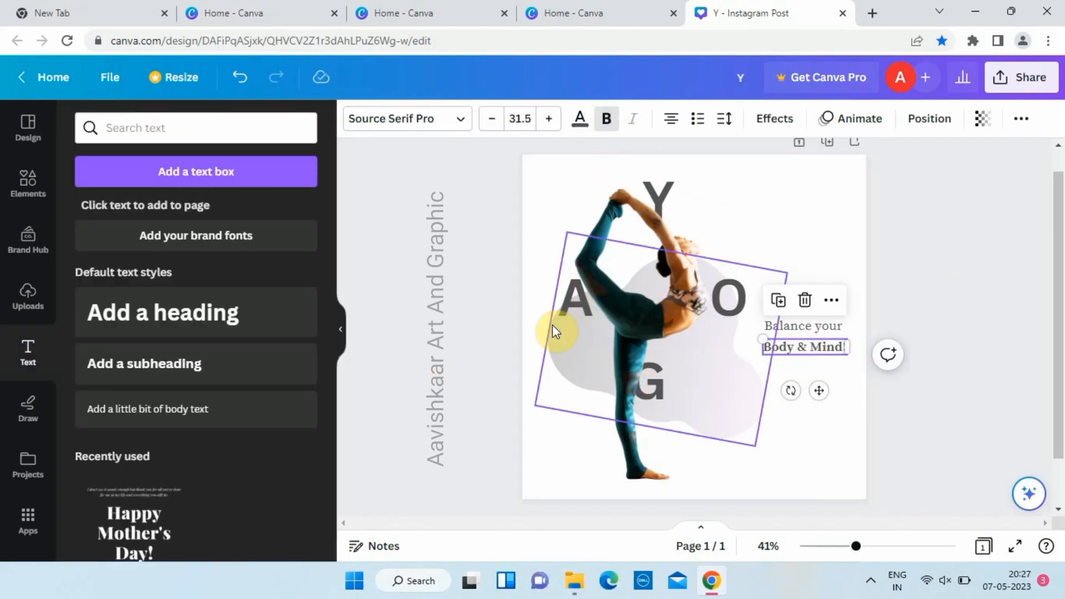
click(392, 124)
scroll(187, 398, down, 12)
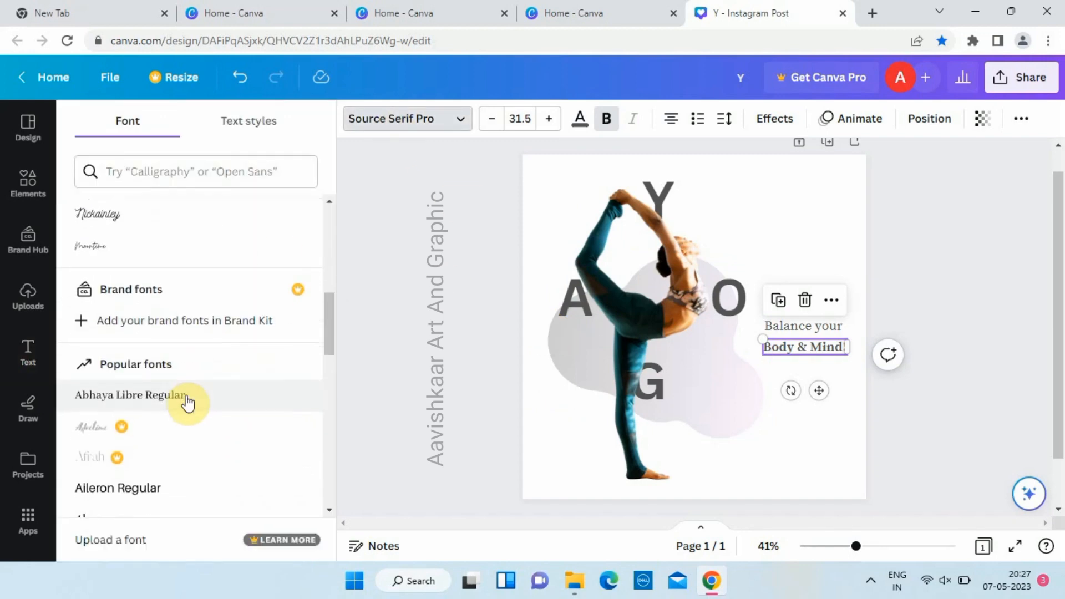
click(162, 281)
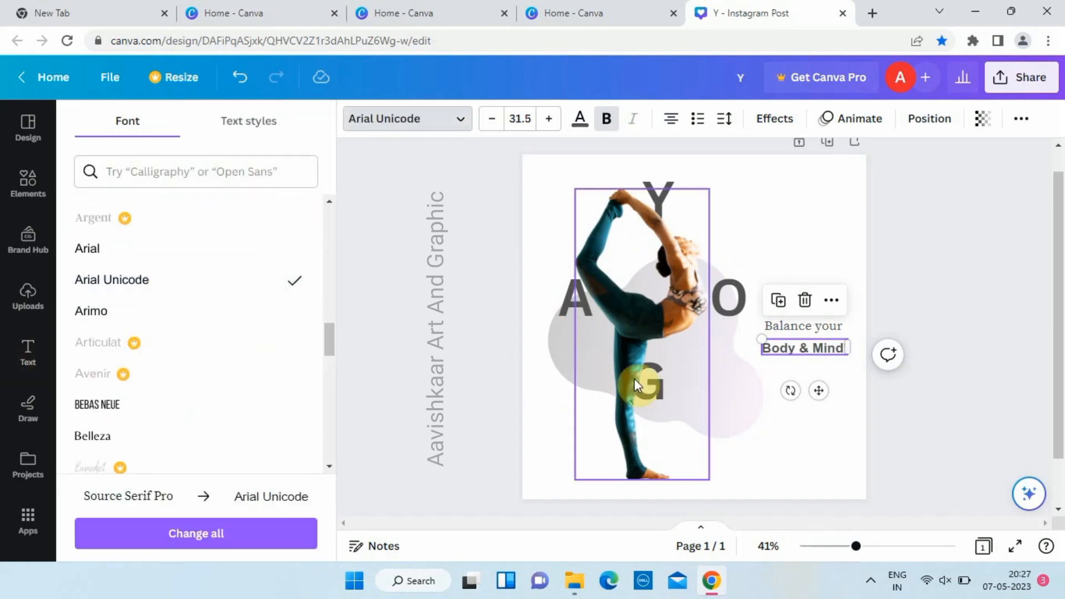
Step: Color both tagline lines, "Body & Mind!" and "Balance your", black
click(580, 119)
click(94, 401)
click(418, 384)
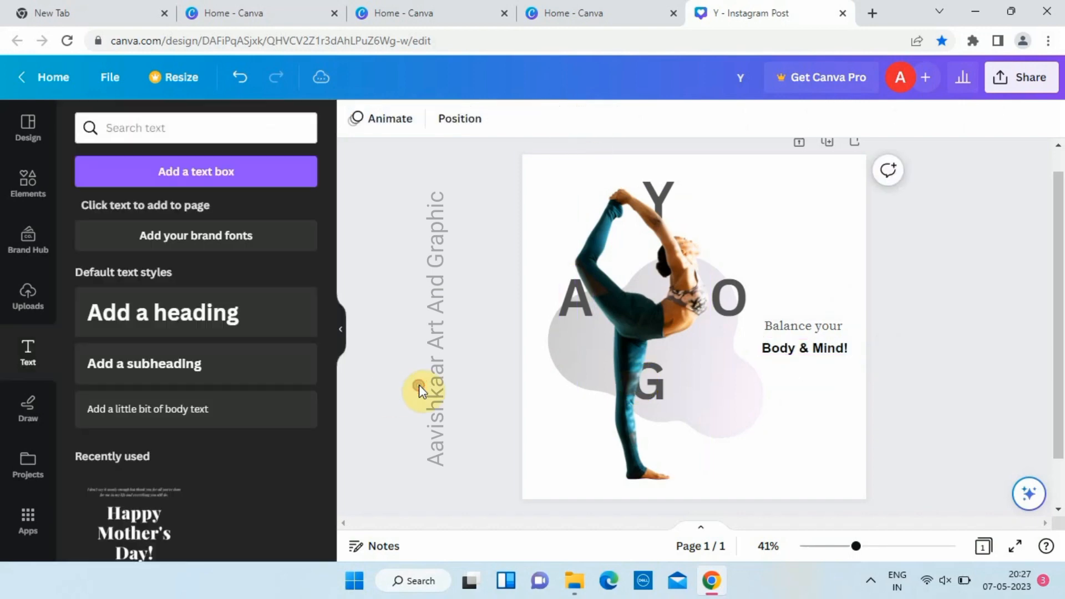
click(815, 327)
click(580, 120)
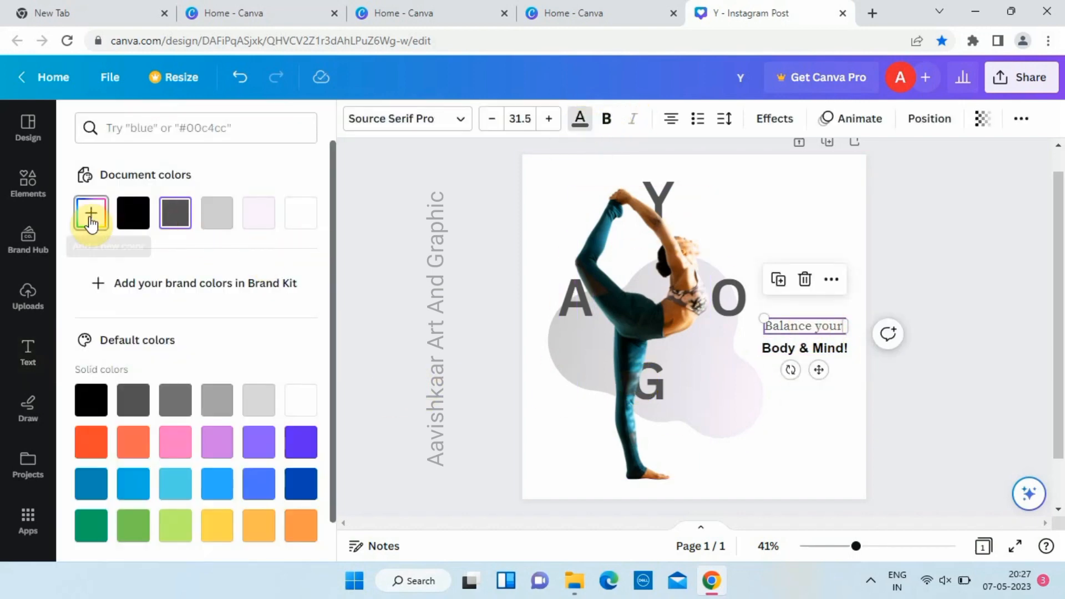
click(136, 221)
click(467, 329)
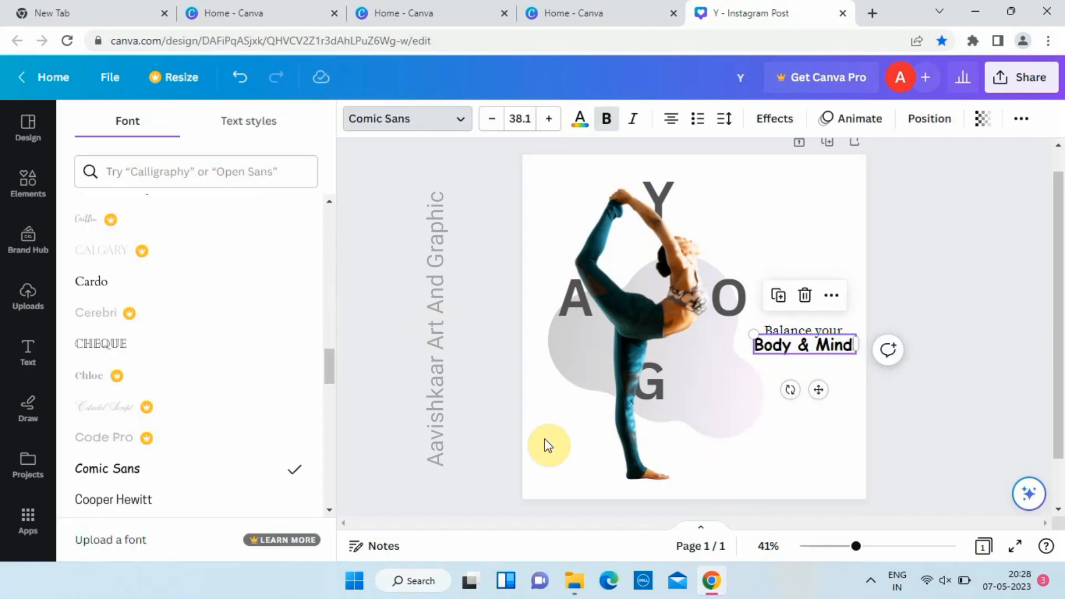
Step: Try Copperplate Gothic fonts on the "Body & Mind!" line, then set it in Eczar SemiBold
scroll(247, 480, down, 4)
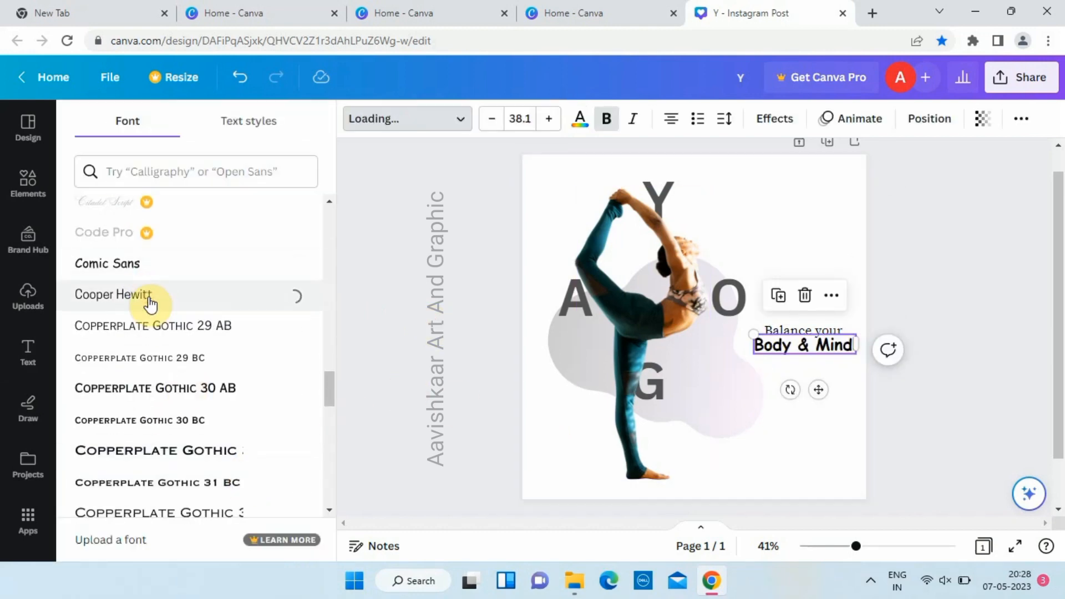
click(156, 450)
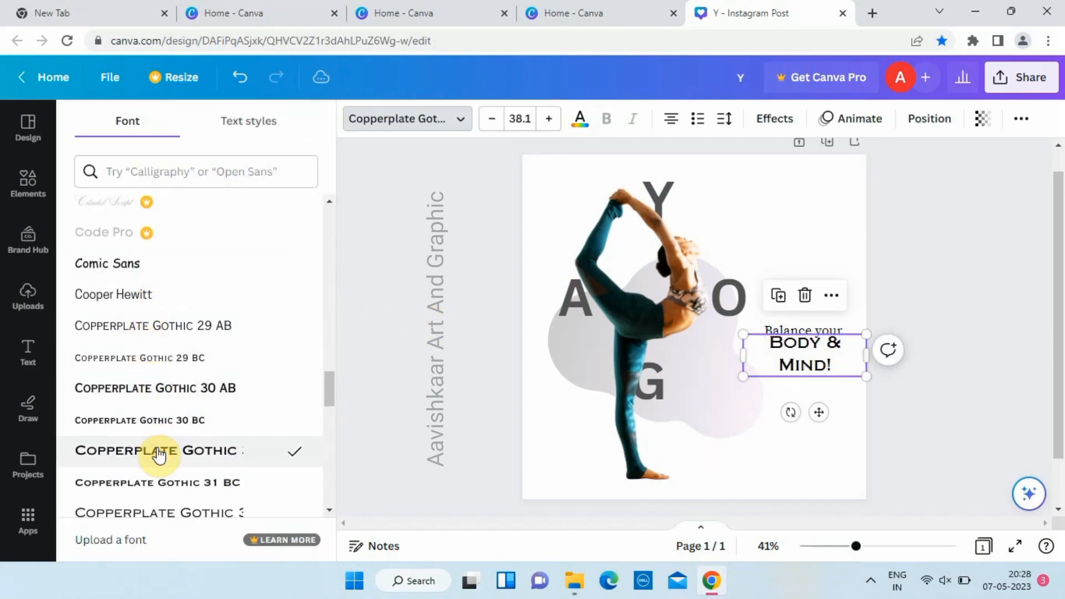
click(166, 496)
scroll(166, 488, down, 5)
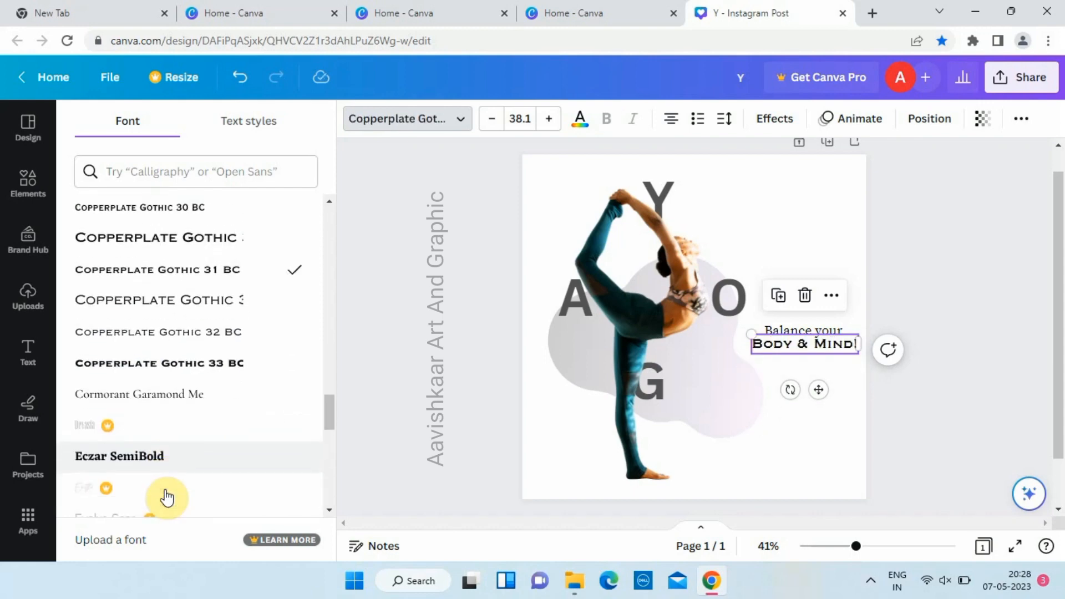
click(178, 251)
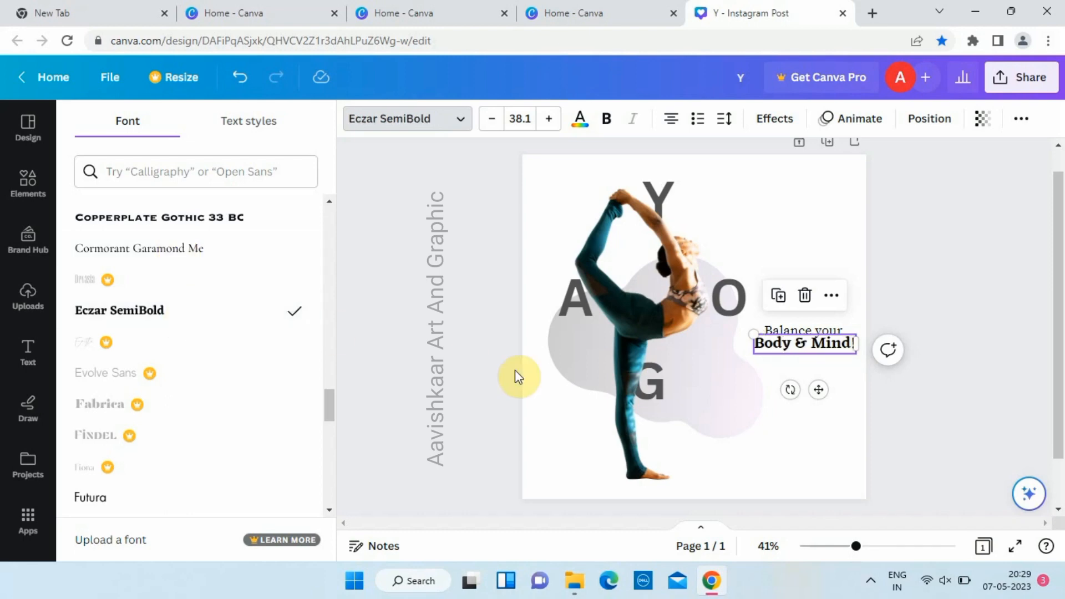
click(433, 366)
Step: Add a heading reading "Yoga classes at just" in black and remove its bold formatting
click(790, 358)
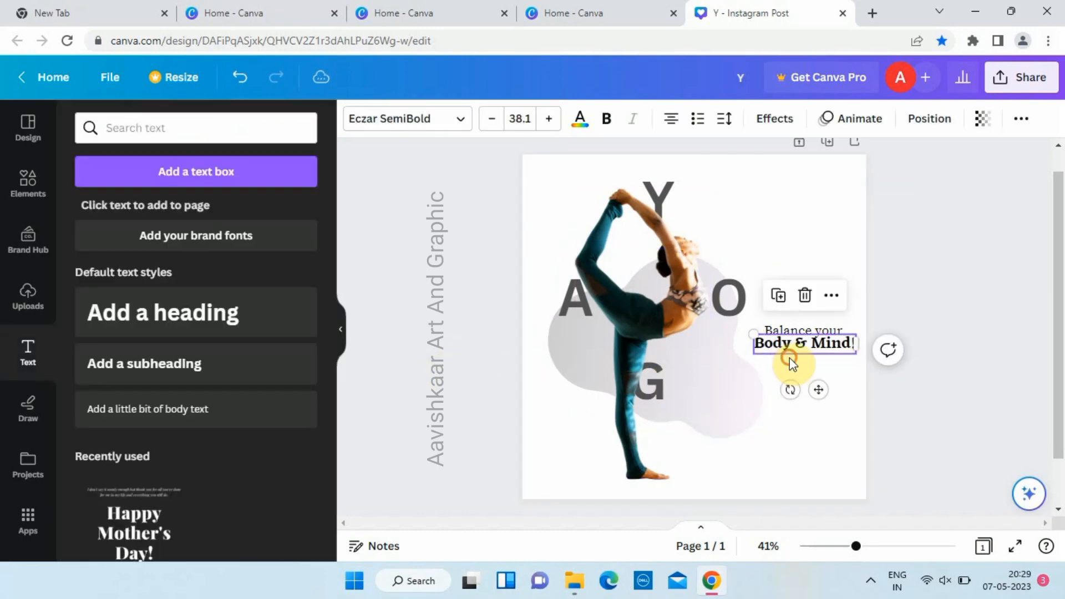
key(ctrl+v)
double_click(590, 321)
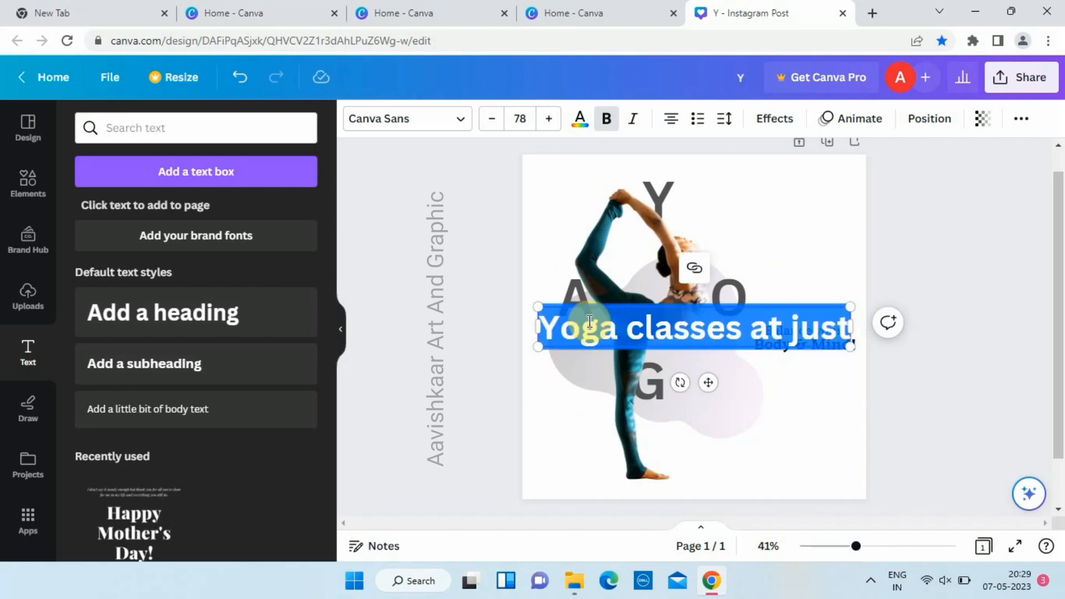
click(581, 125)
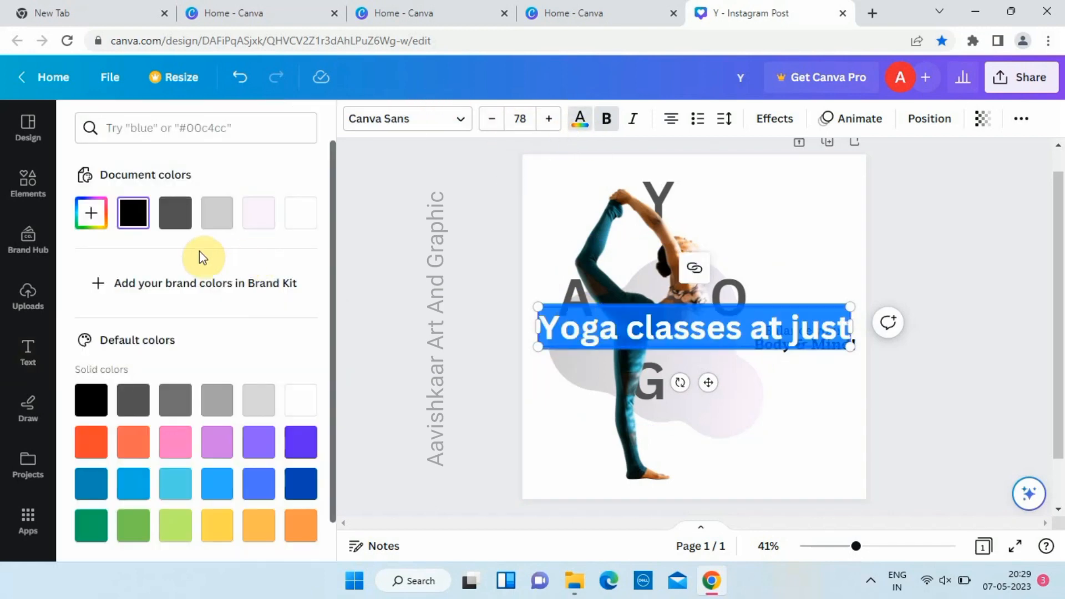
click(608, 127)
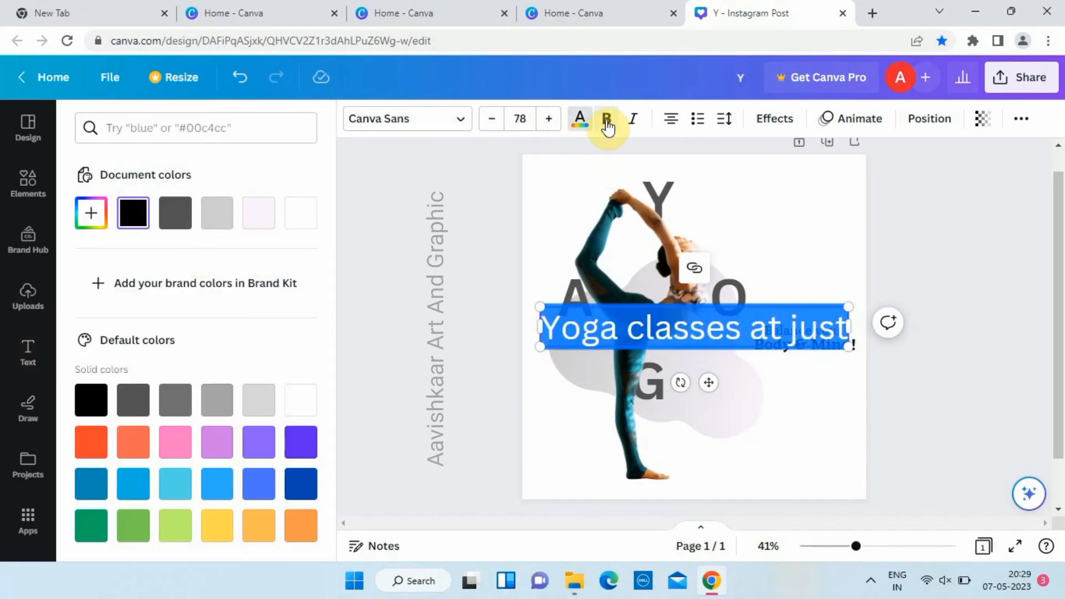
Step: Shrink the "Yoga classes at just" text to size 13.7 and place it well below the "Body & Mind!" line
drag(859, 357, 817, 420)
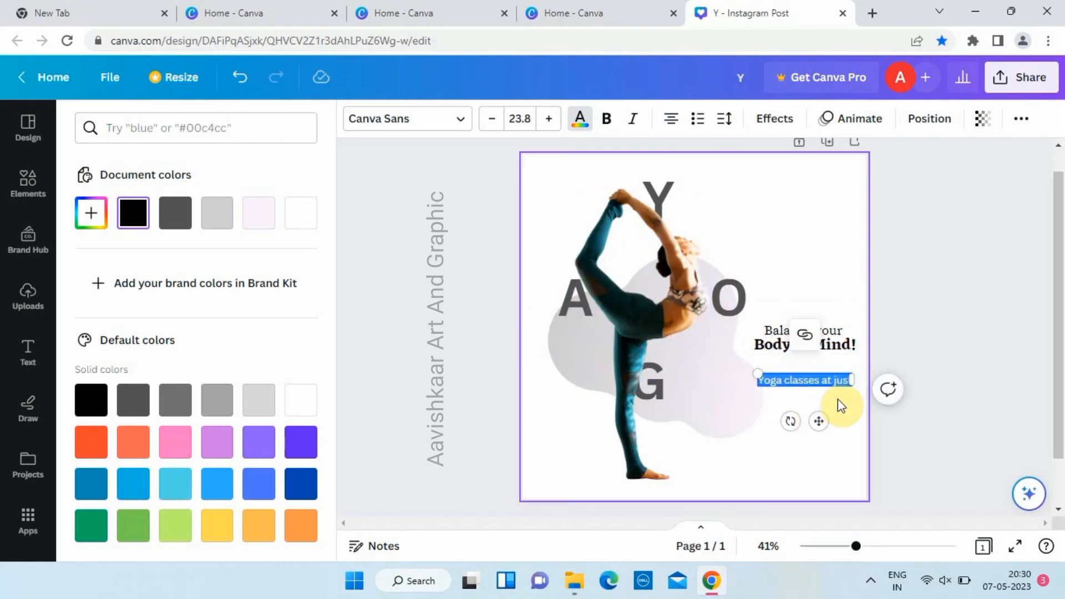
drag(759, 379, 792, 381)
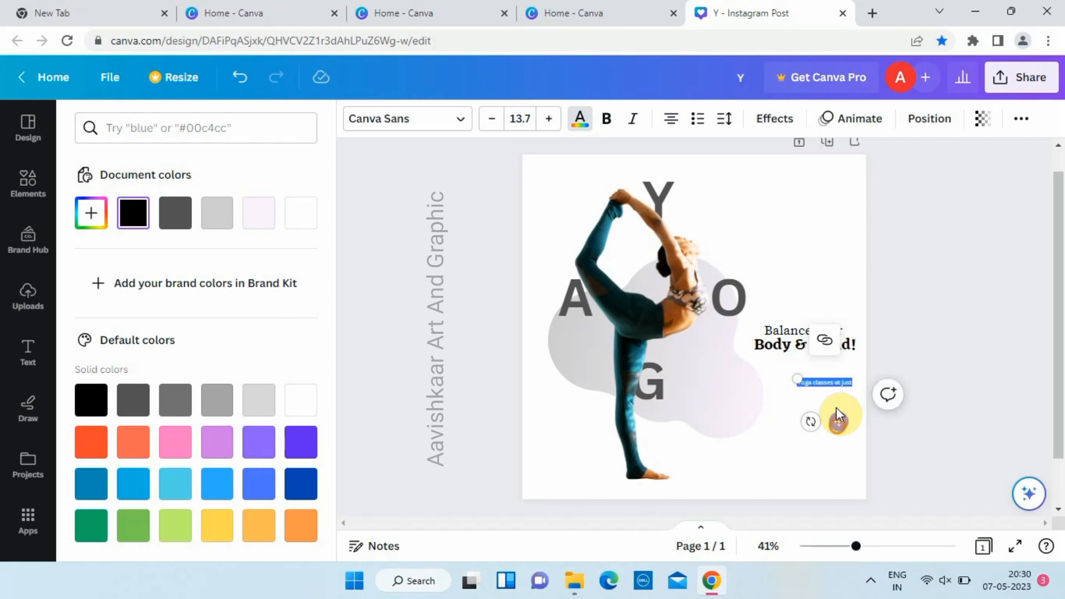
drag(837, 421, 828, 426)
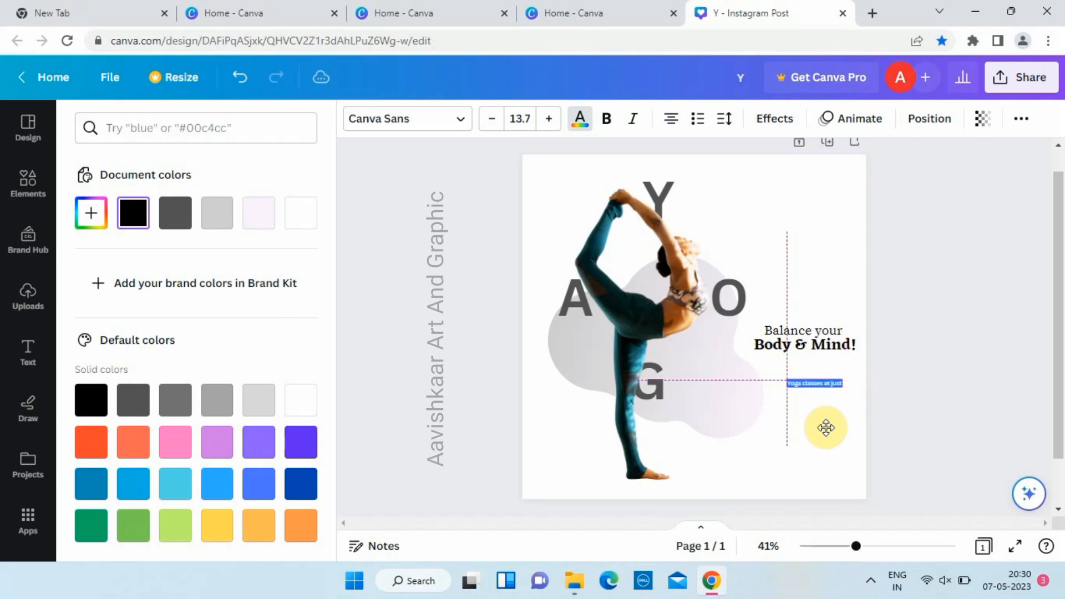
mouse_move(826, 435)
mouse_down()
mouse_move(828, 467)
mouse_move(826, 451)
mouse_up()
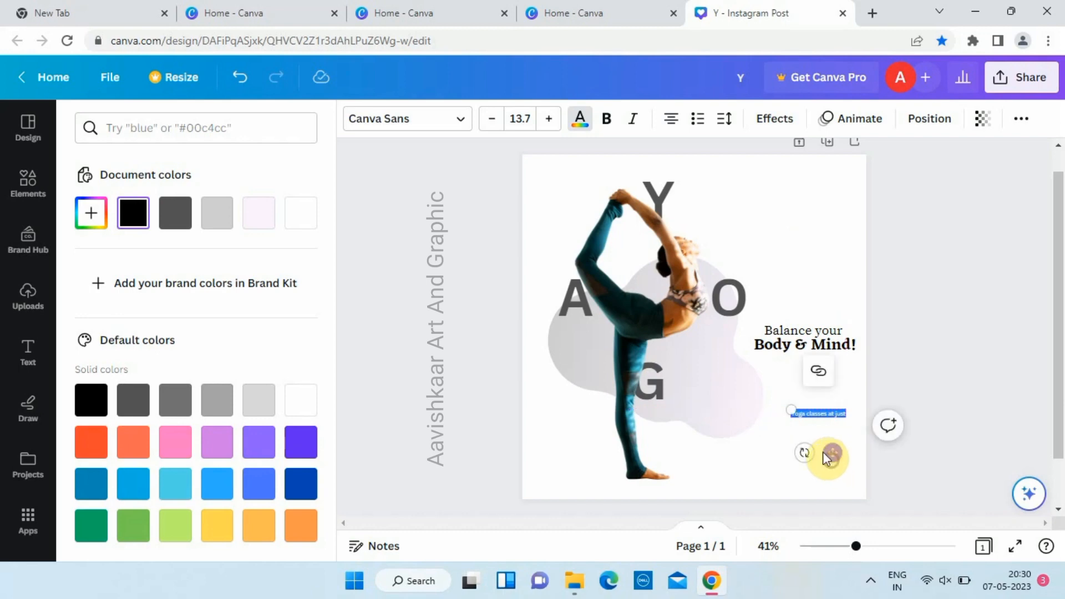
Step: Enlarge the "Yoga classes at just" line slightly
click(920, 381)
click(824, 414)
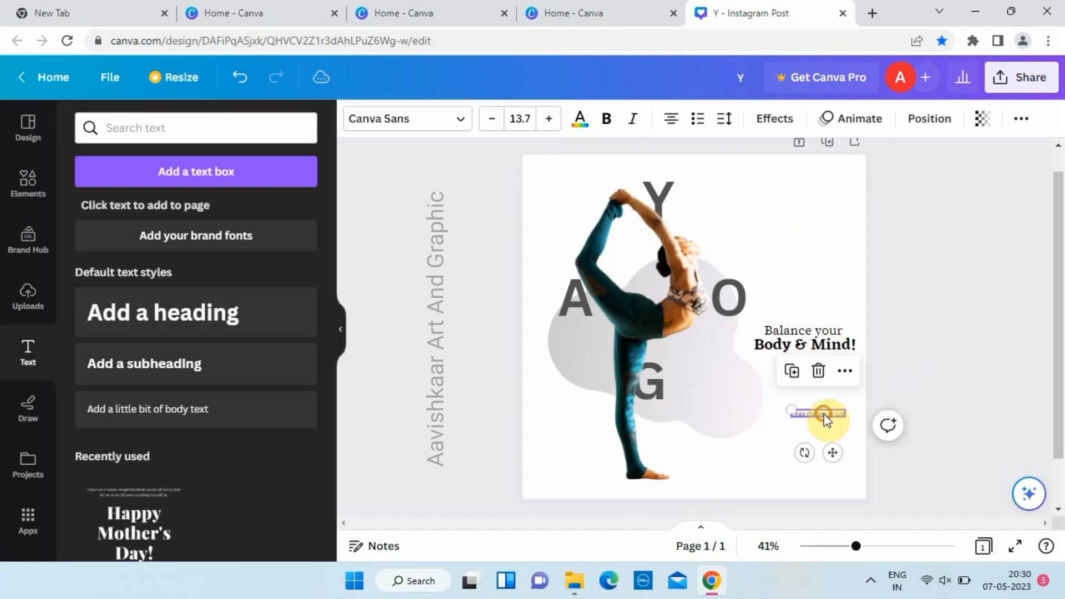
drag(803, 417, 784, 408)
click(937, 385)
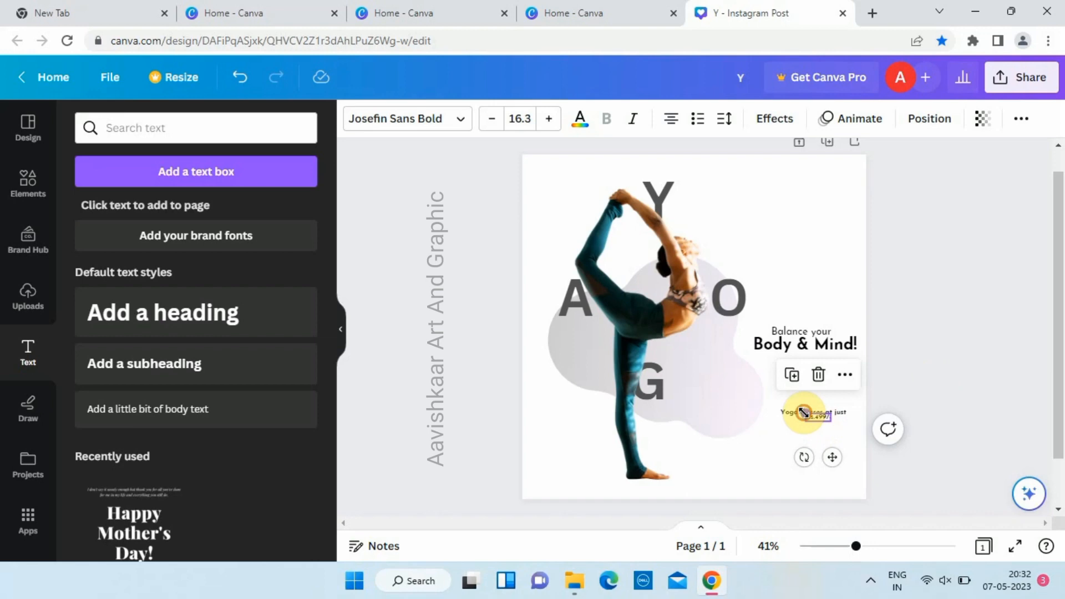
Step: Enlarge the price text "Rs.499/-" and position it directly under the "Yoga classes at just" line
drag(803, 411, 821, 429)
key(ctrl+z)
drag(805, 426, 817, 427)
click(935, 365)
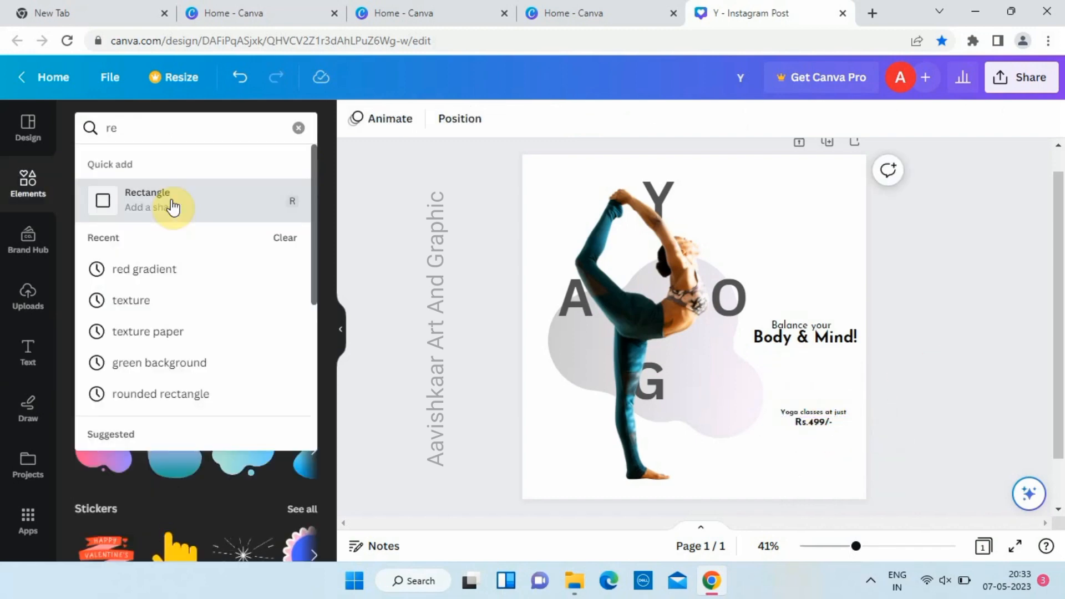
Step: Add a dark grey rectangle shape and stretch it into a wide, flat bar
click(171, 201)
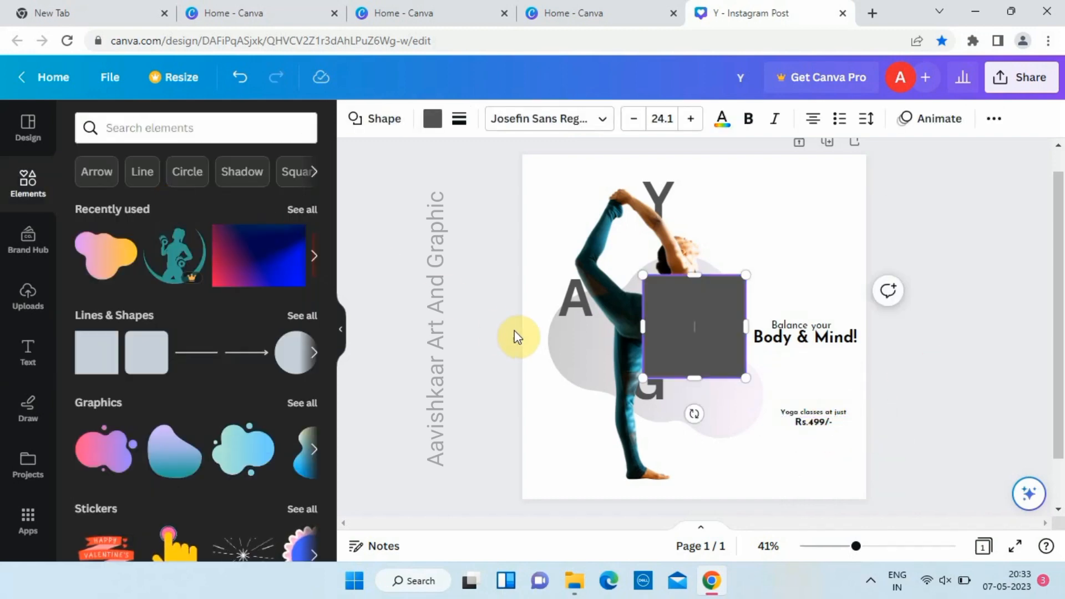
drag(743, 326, 822, 327)
drag(732, 276, 739, 349)
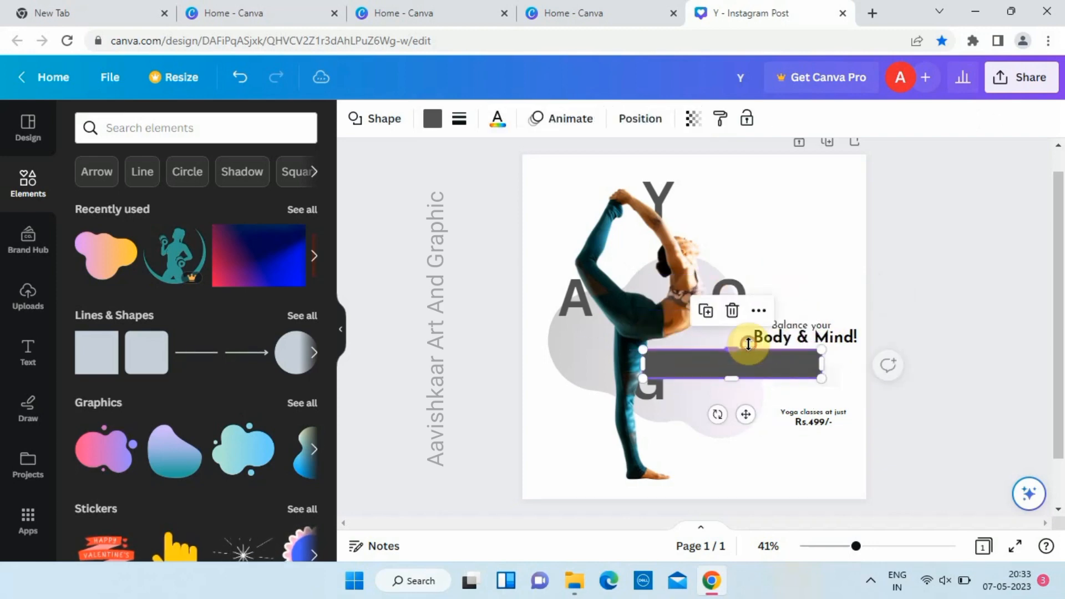
Step: Narrow the grey bar and place it below the price in the page's lower right corner
drag(815, 362, 822, 475)
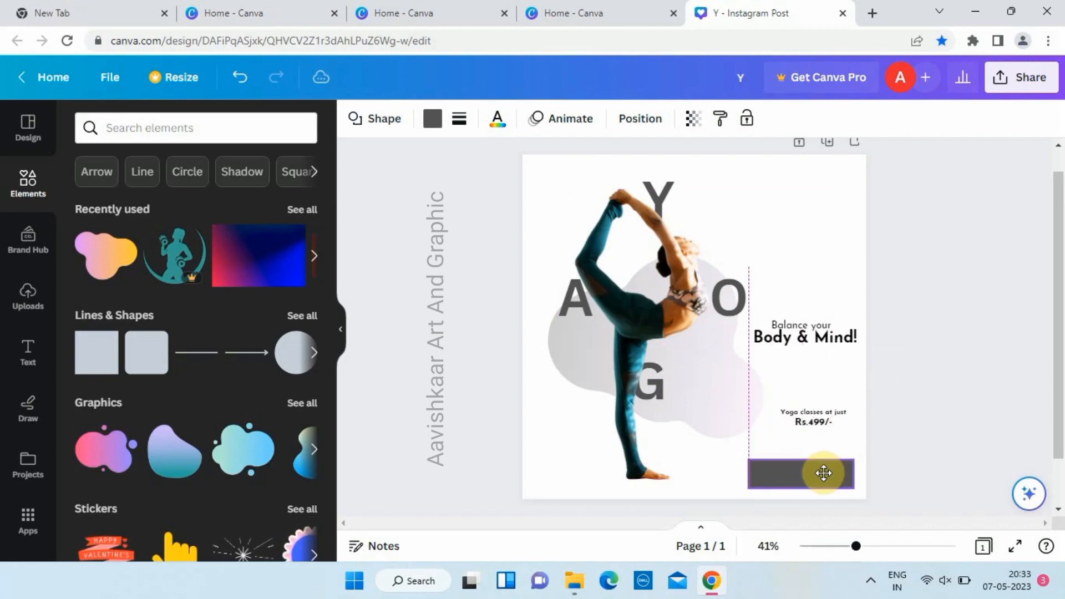
drag(824, 472, 824, 473)
click(953, 392)
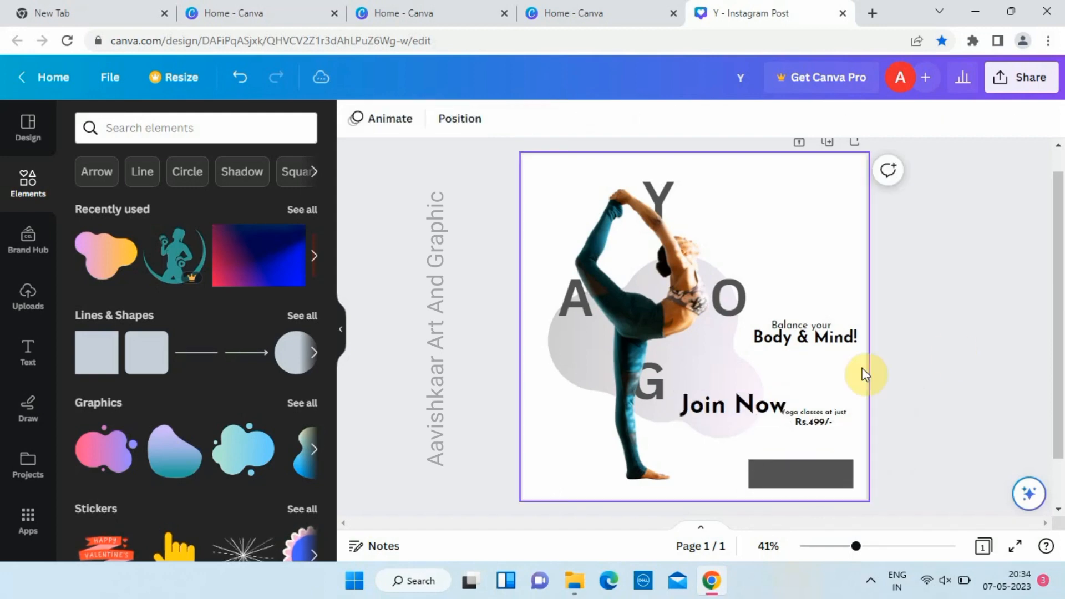
Step: Move the "Join Now" text onto the dark grey bar, shrink it to fit inside and colour it white
drag(732, 408, 804, 482)
drag(851, 456, 814, 474)
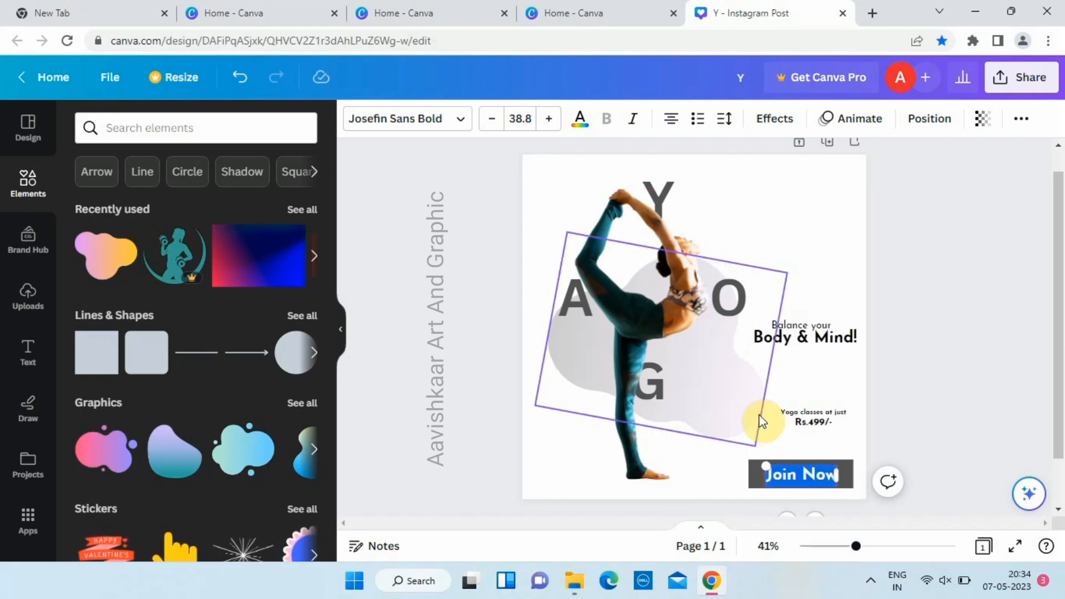
click(579, 119)
click(300, 212)
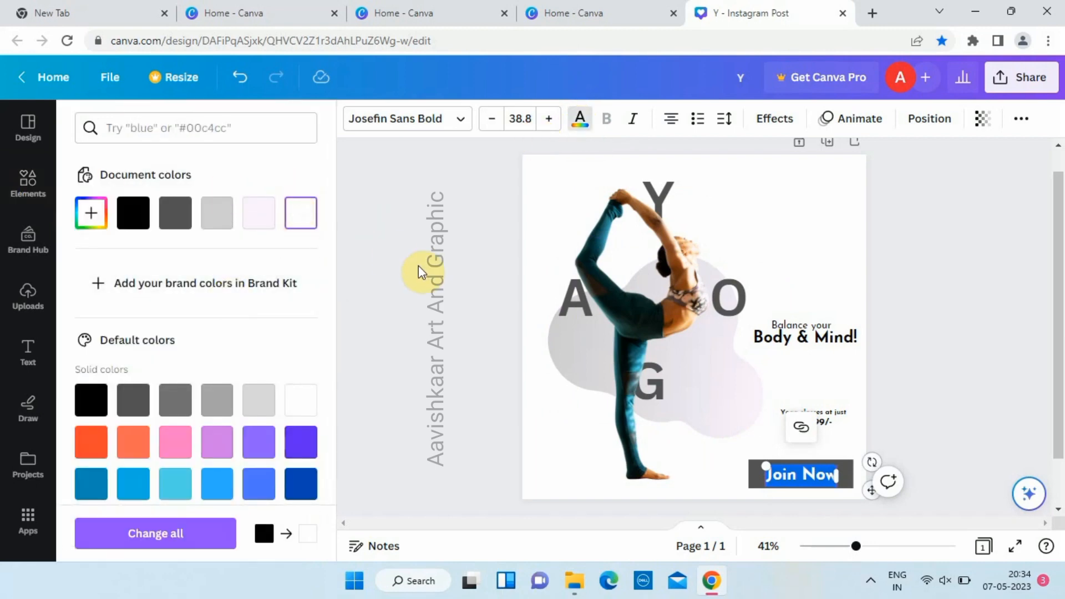
click(419, 265)
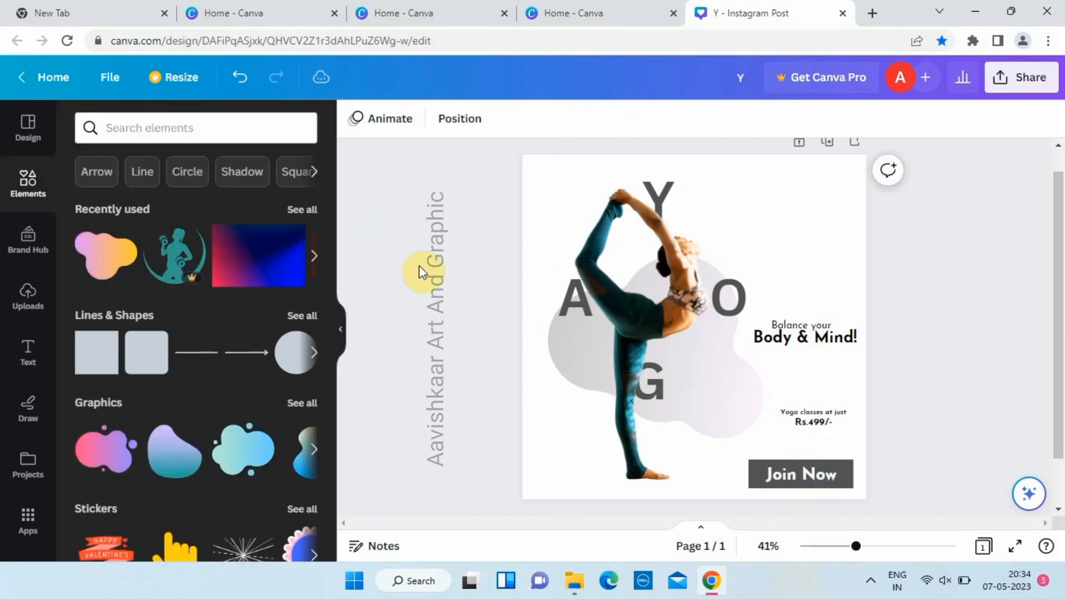
Step: Change the "Join Now" text's font to Josefin Sans Regular
click(792, 473)
click(460, 119)
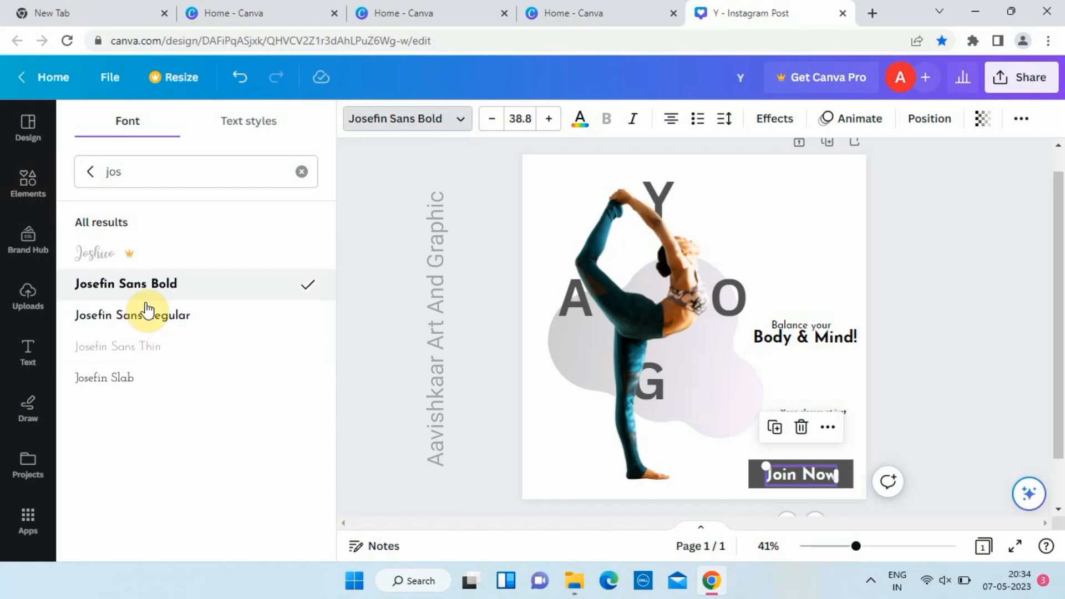
click(167, 314)
click(437, 351)
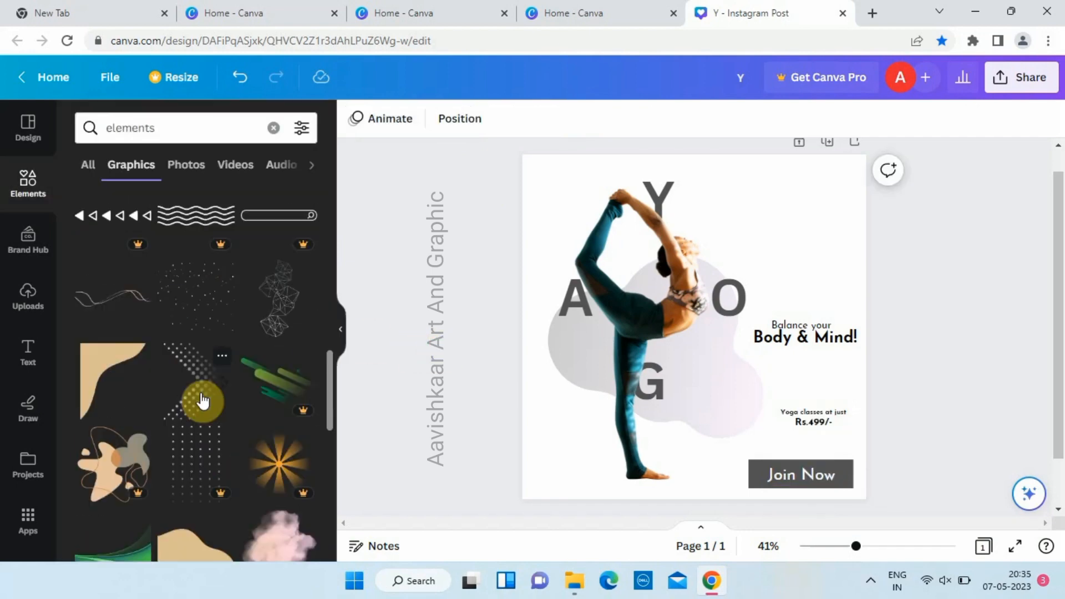
Step: Add the three-star sparkle graphic and move it to the page's upper right area, above the tagline
scroll(200, 392, up, 10)
click(194, 367)
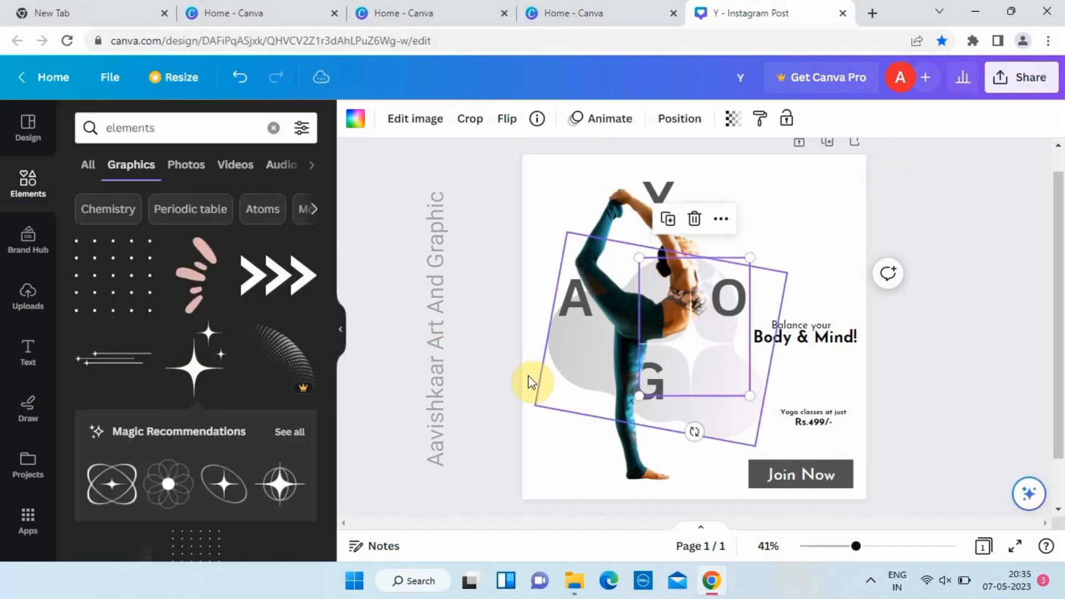
drag(740, 276, 796, 237)
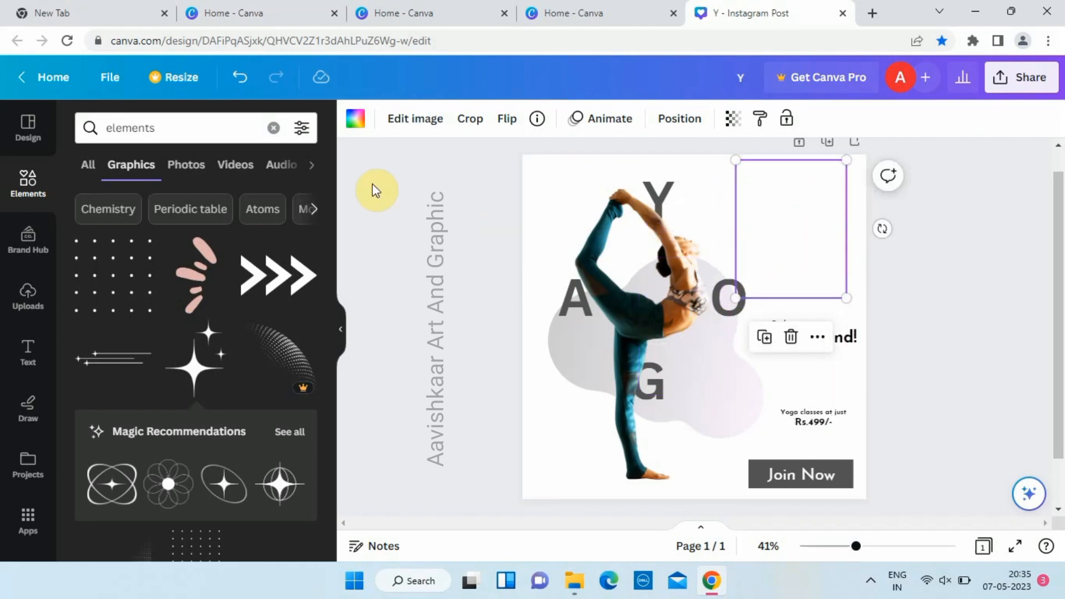
Step: Recolour the sparkle graphic with the document's dark grey
click(356, 121)
click(175, 388)
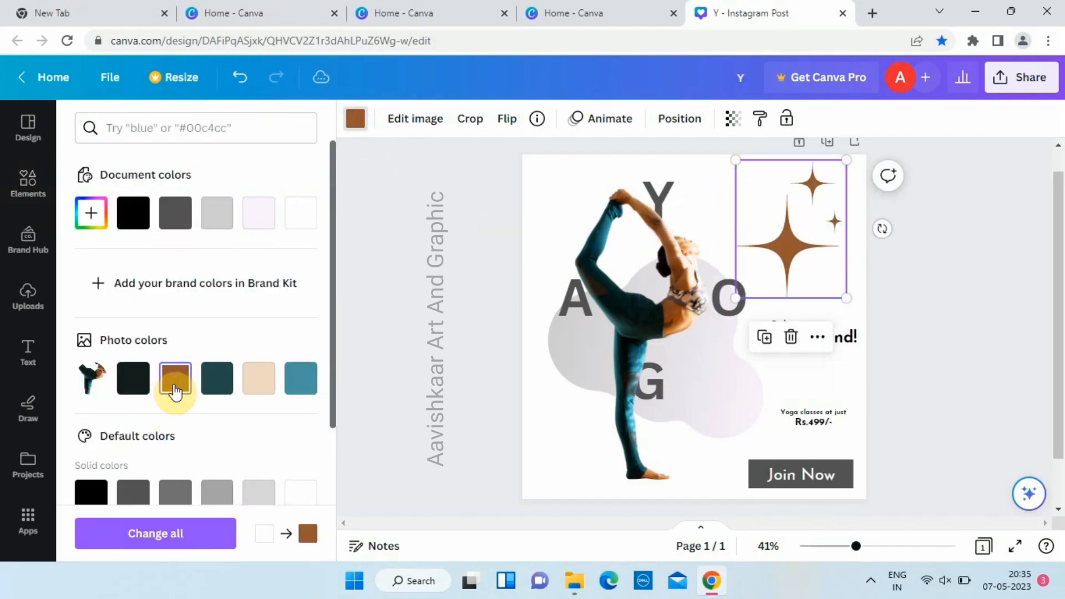
click(175, 216)
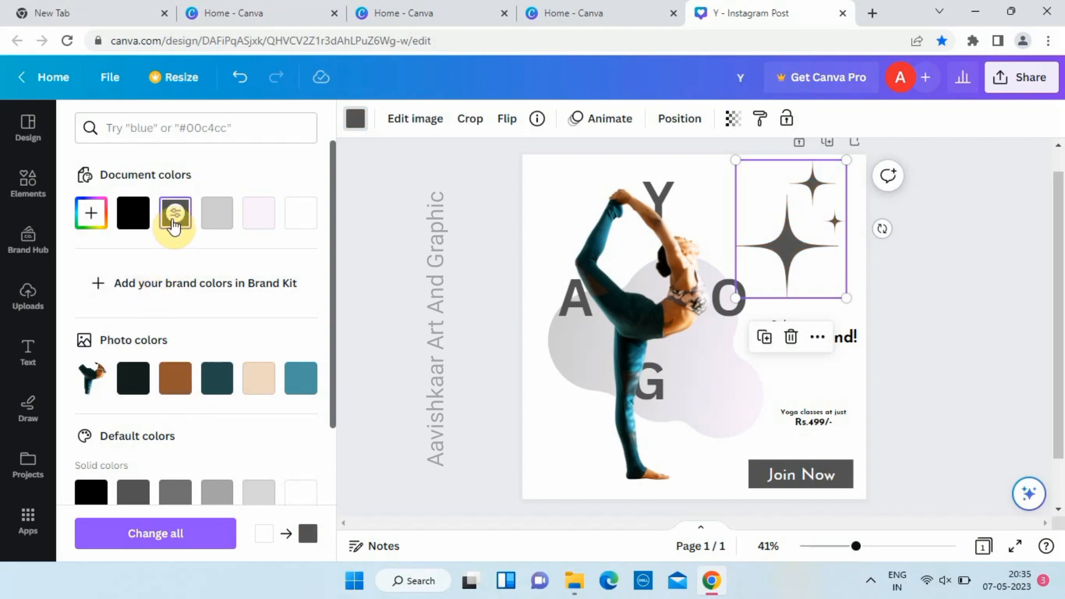
click(444, 293)
Step: Shift the sparkle graphic flush into the page's upper right corner
click(837, 250)
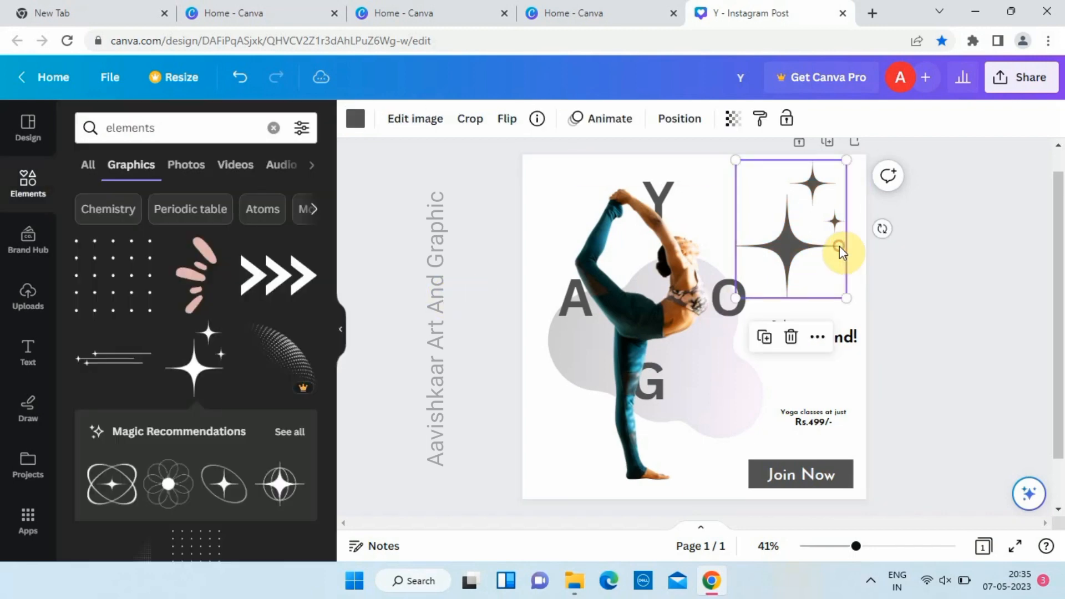
drag(808, 209, 826, 203)
click(972, 254)
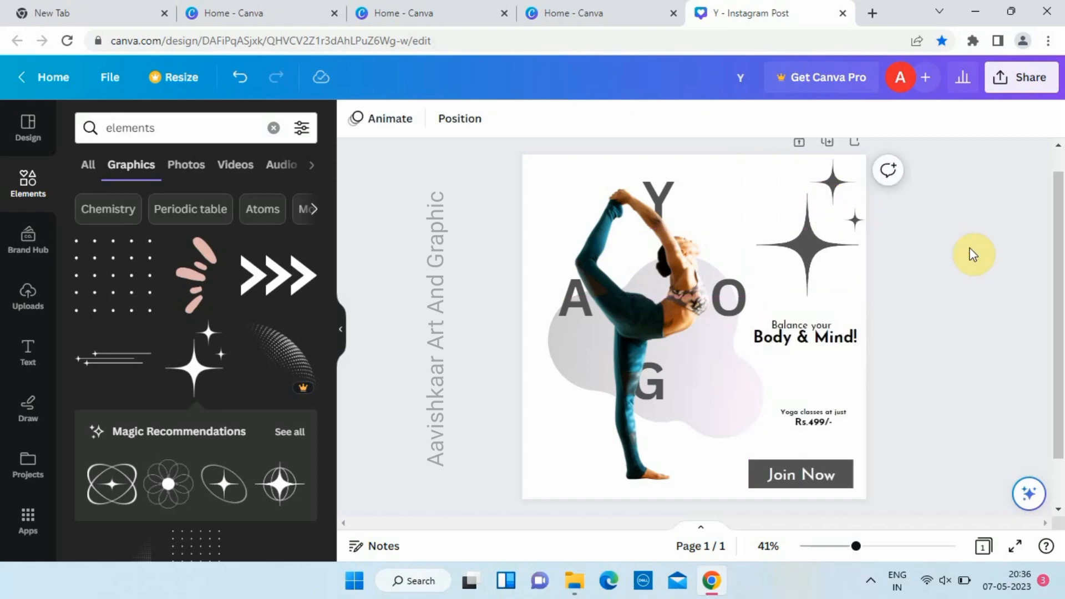
click(837, 253)
drag(838, 251, 836, 245)
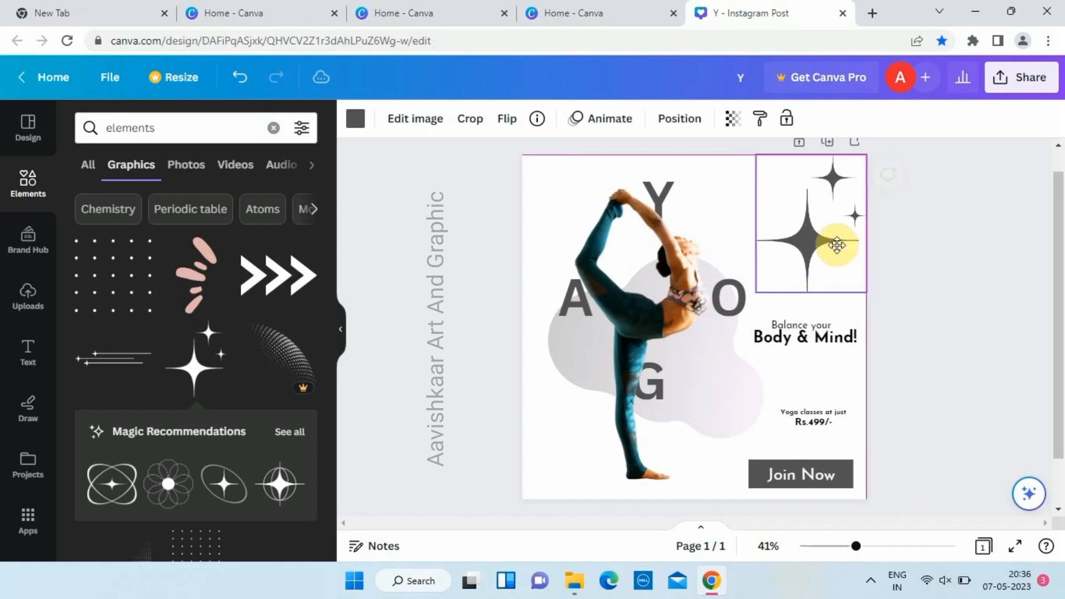
click(914, 301)
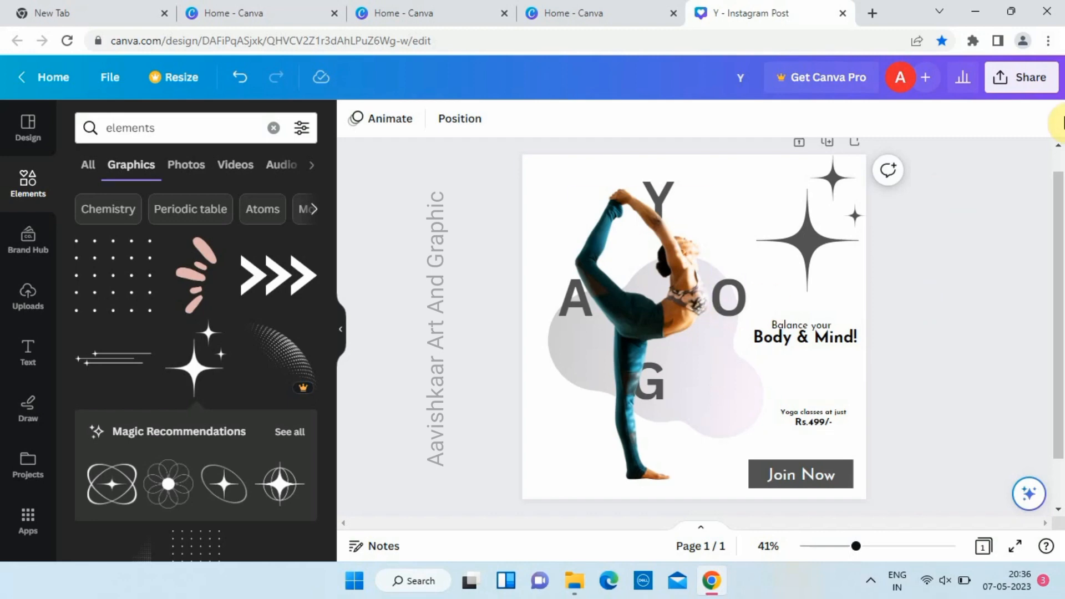
Step: Open the sharing options for the design
click(1015, 80)
click(847, 466)
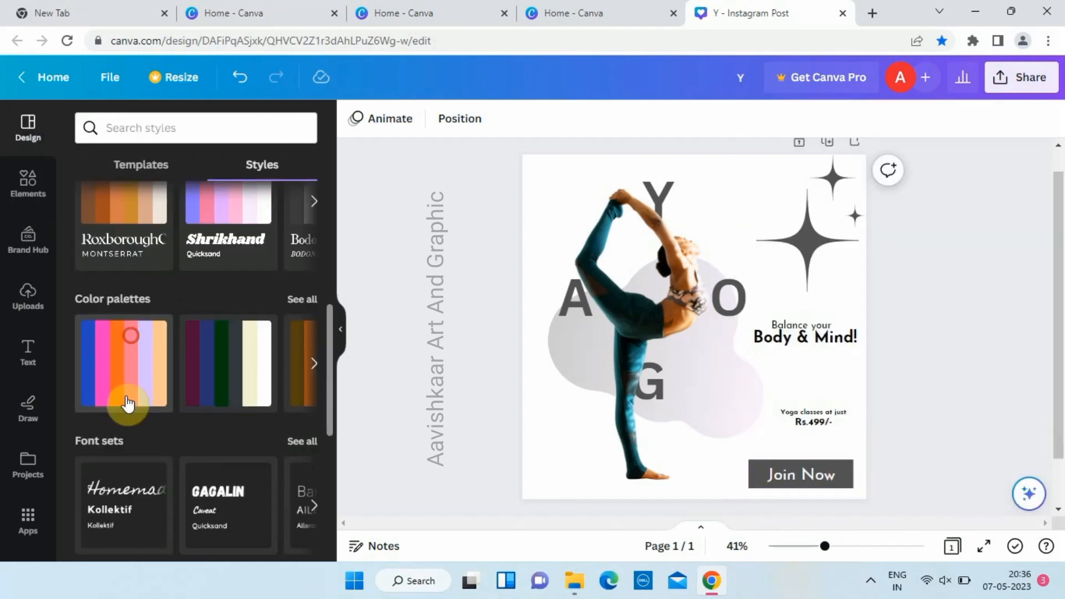
Step: Try the blue, pink, orange and lilac colour palette on the design and shuffle through its variations
click(128, 401)
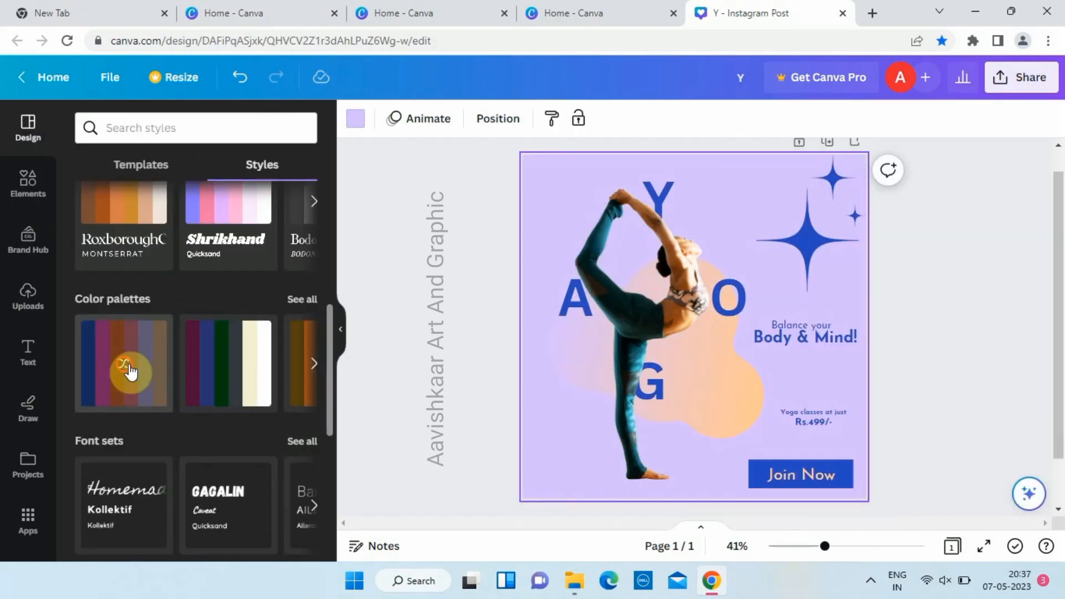
click(125, 366)
click(124, 366)
click(124, 366)
click(125, 366)
click(125, 365)
click(124, 366)
Step: Try the maroon, navy, green and cream colour palette on the design and shuffle its colour arrangements
click(211, 380)
click(212, 381)
click(212, 381)
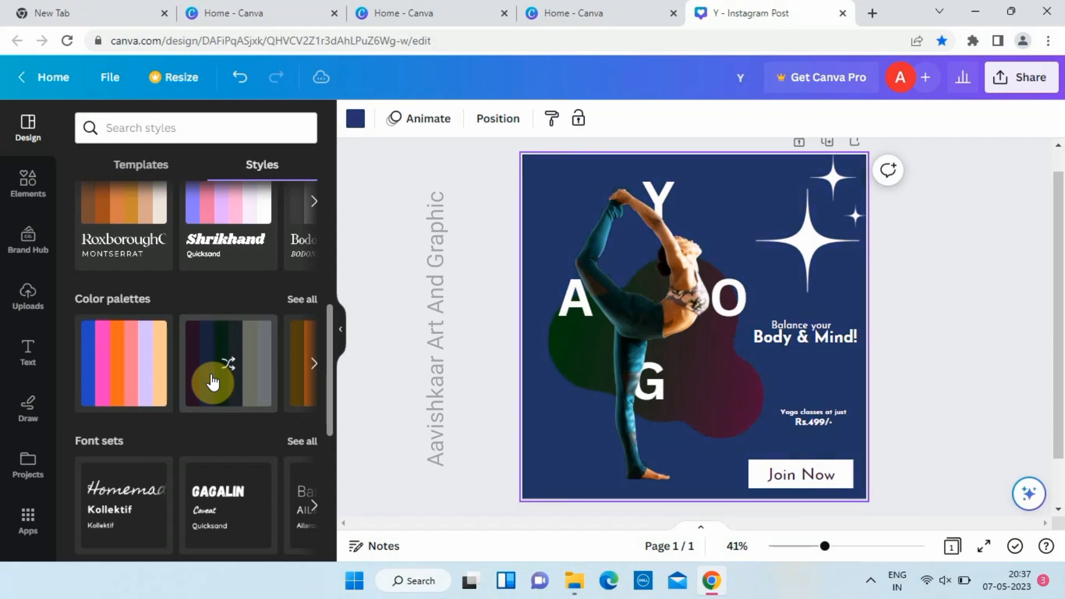
click(213, 382)
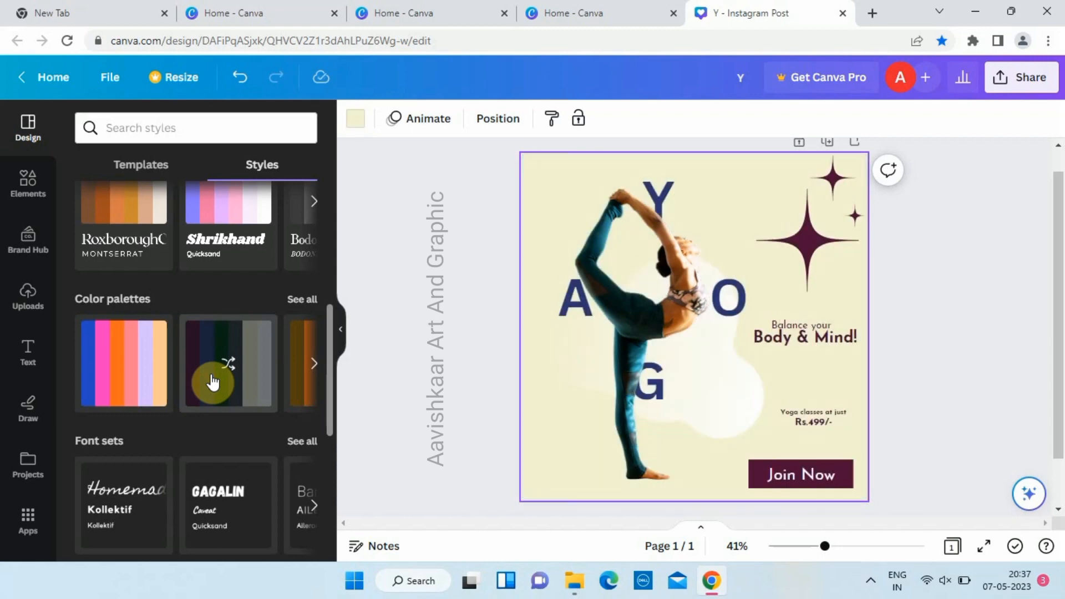
click(212, 382)
click(213, 381)
click(212, 382)
click(213, 381)
click(214, 382)
Step: Try further colour palettes on the design, up to the black, blue, green and yellow one, shuffling their variations
click(214, 377)
click(221, 370)
click(220, 371)
click(217, 373)
click(216, 375)
click(216, 377)
click(216, 377)
click(215, 377)
click(215, 378)
click(213, 380)
click(211, 379)
click(216, 376)
click(216, 374)
click(219, 371)
click(218, 372)
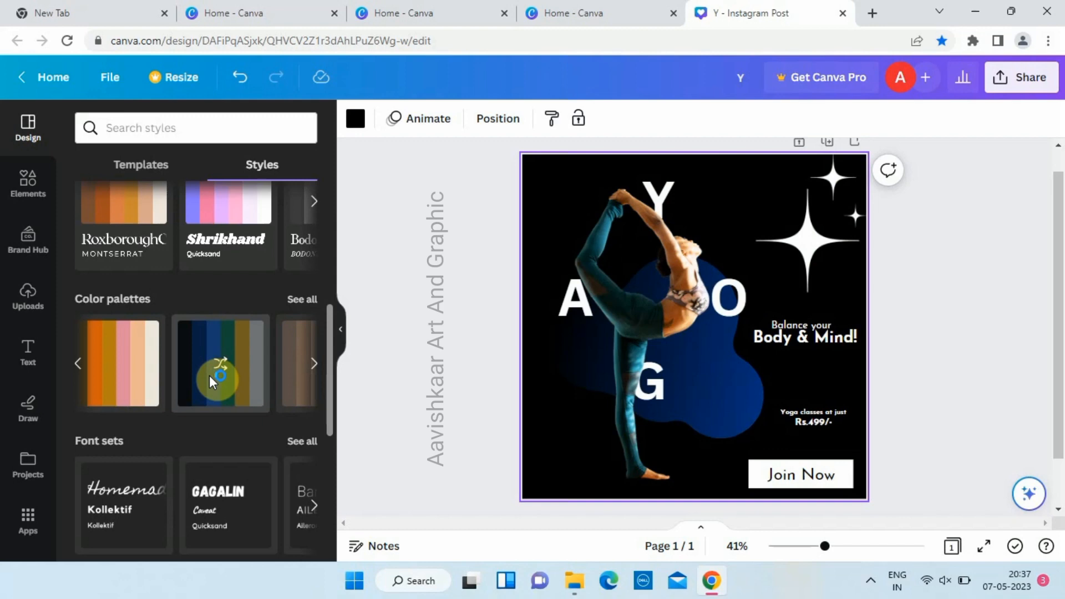
Step: Try more variations of the black and blue palette and the neighbouring brown and grey palette on the design
click(213, 375)
click(211, 376)
click(214, 377)
click(216, 377)
click(216, 377)
click(216, 377)
click(215, 378)
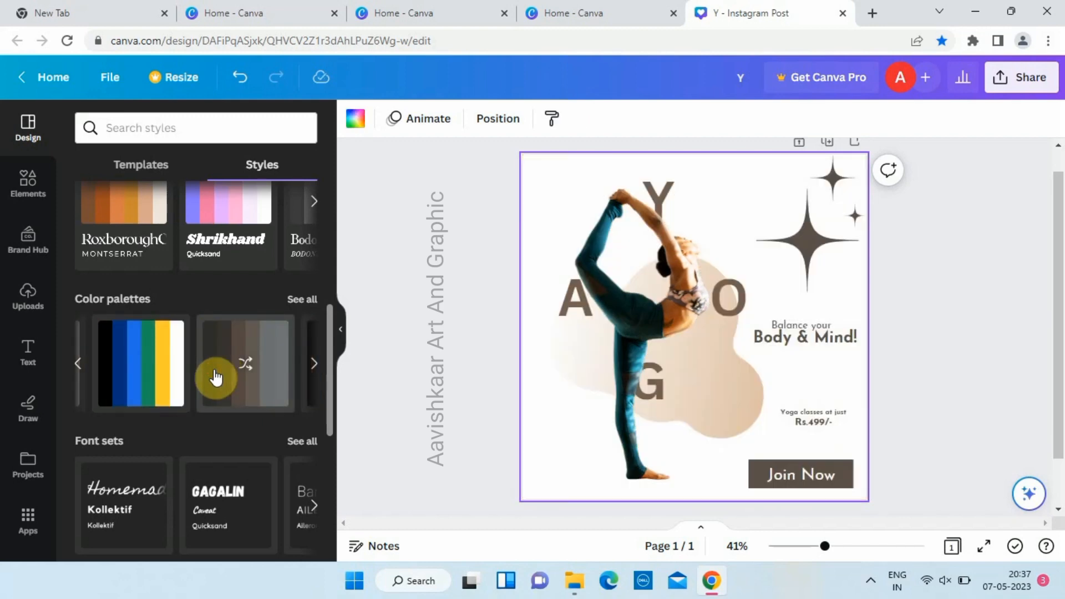
Step: Apply the maroon, navy, green and cream palette again and settle on the variation with a cream background and navy YOGA letters
click(216, 378)
click(216, 378)
click(216, 377)
click(215, 377)
click(216, 376)
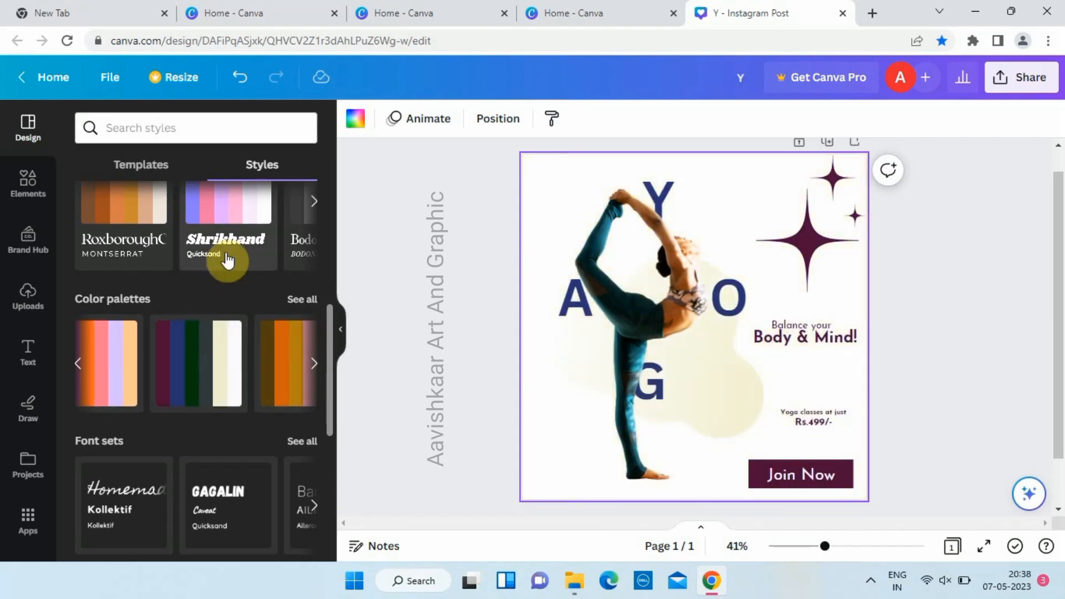
click(216, 375)
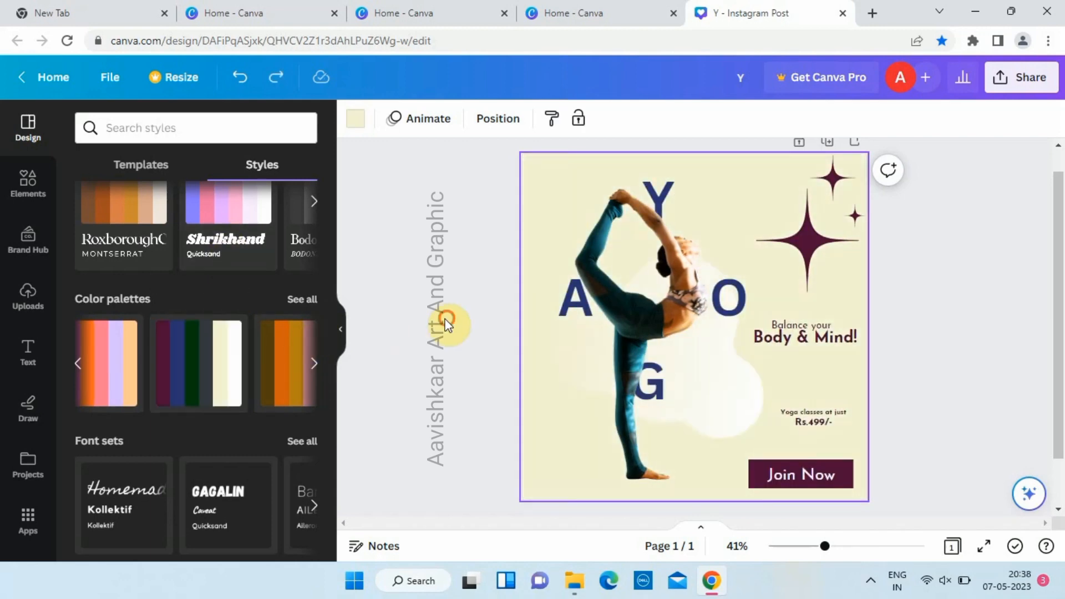